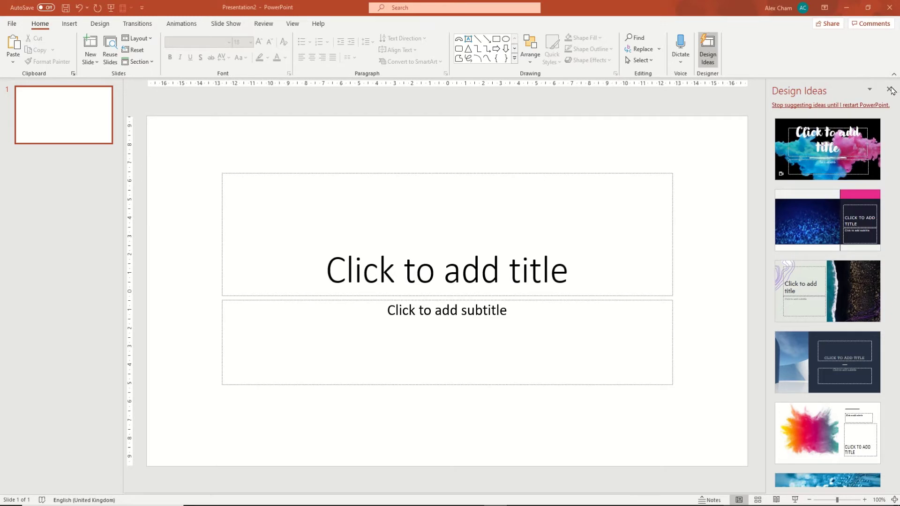
Step: Close the Design Ideas suggestions and change the slide's layout to Blank
click(889, 90)
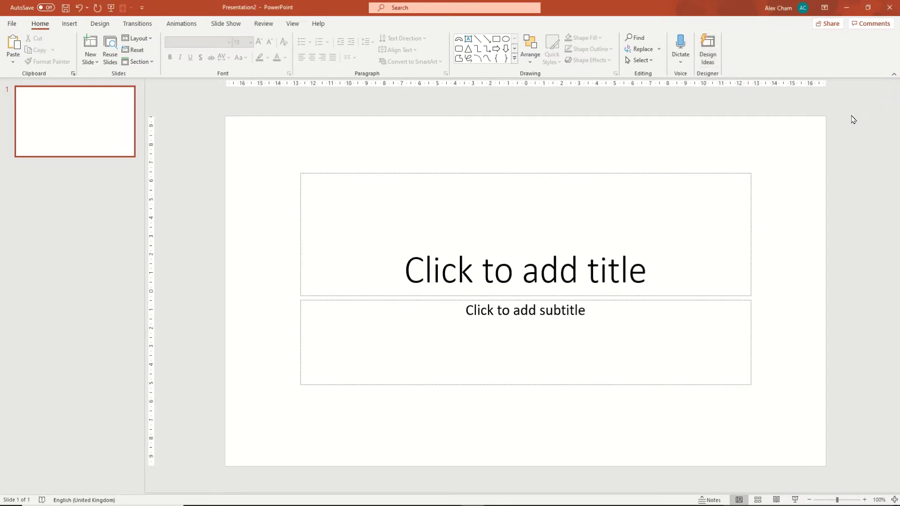
click(142, 41)
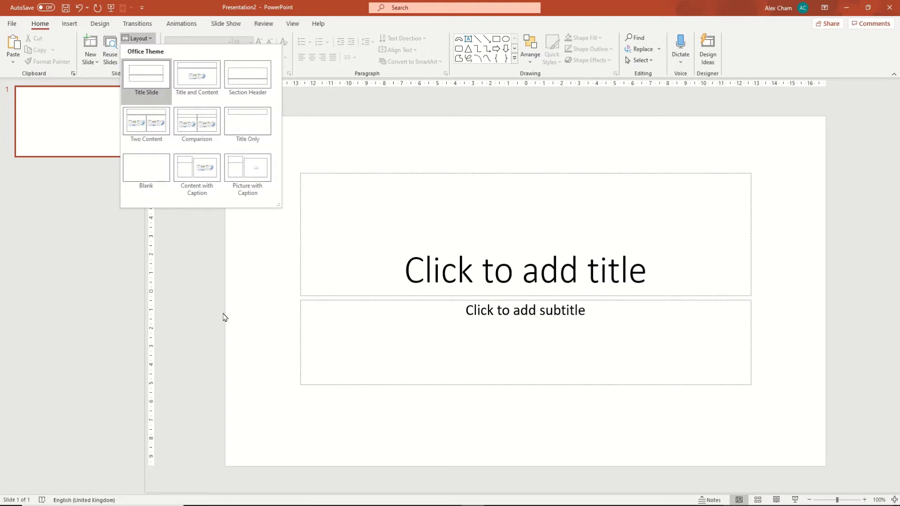
click(158, 186)
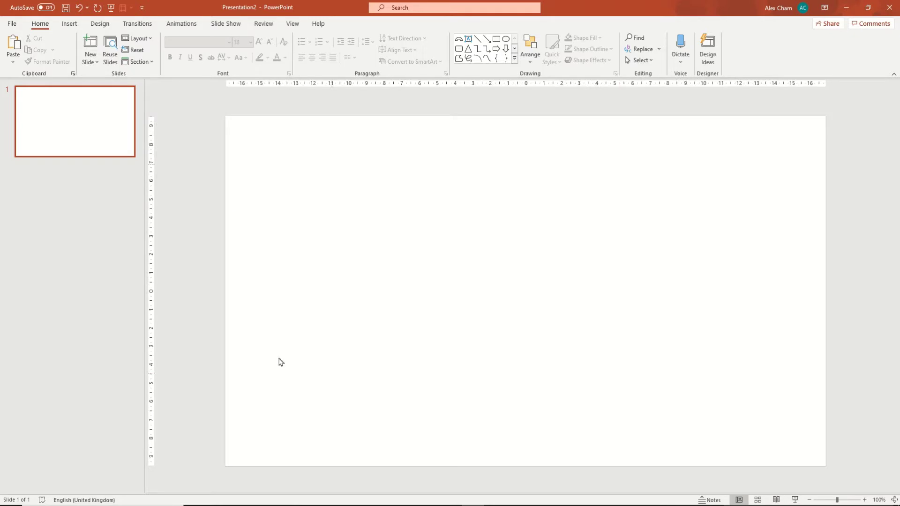
Step: Apply the black variant of the Office Theme to the presentation
click(69, 23)
click(100, 23)
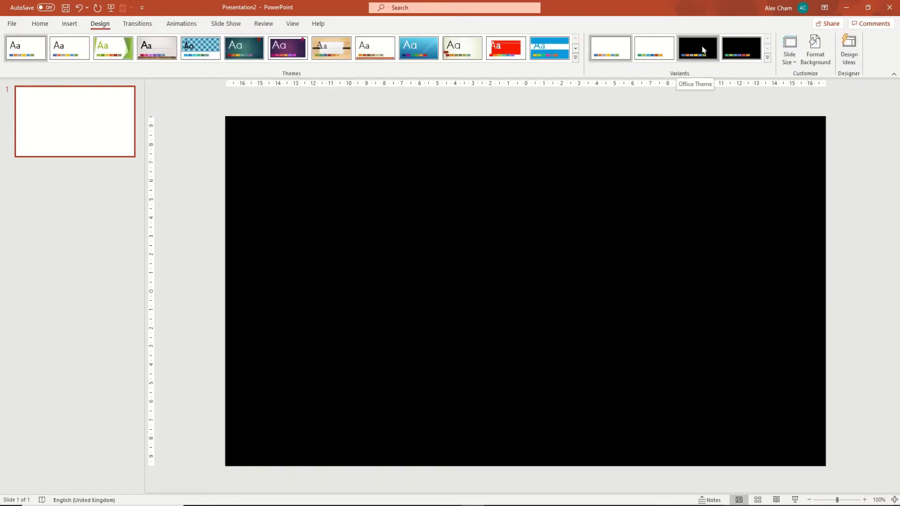
click(702, 50)
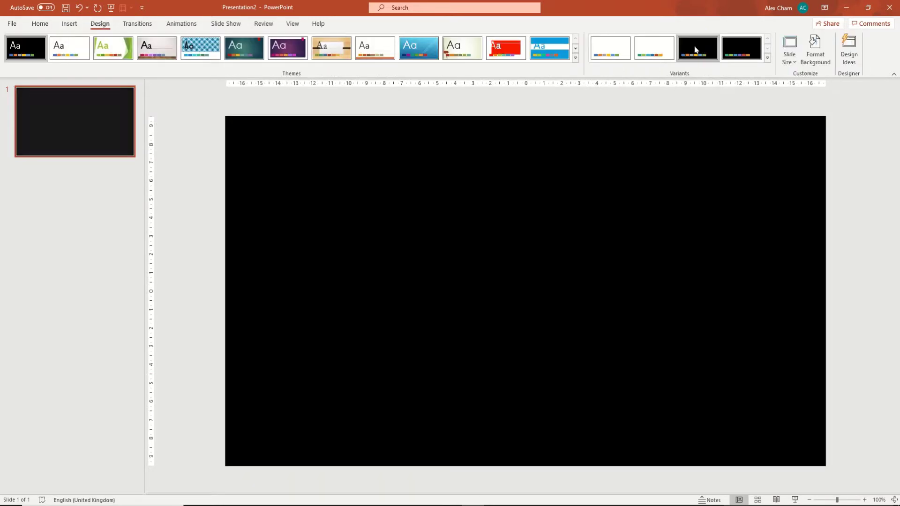
Step: Insert a text box in the upper middle of the slide containing the text "2CHAMS"
click(39, 24)
click(469, 39)
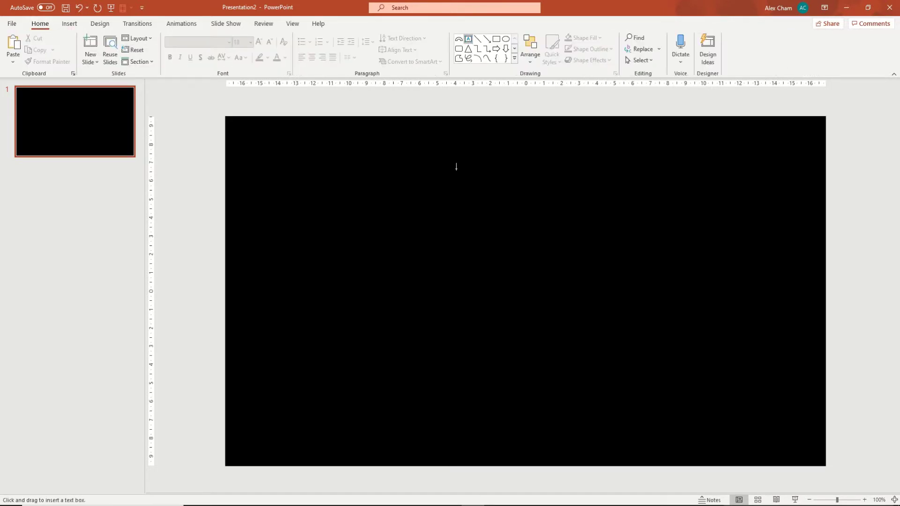
drag(342, 217, 605, 291)
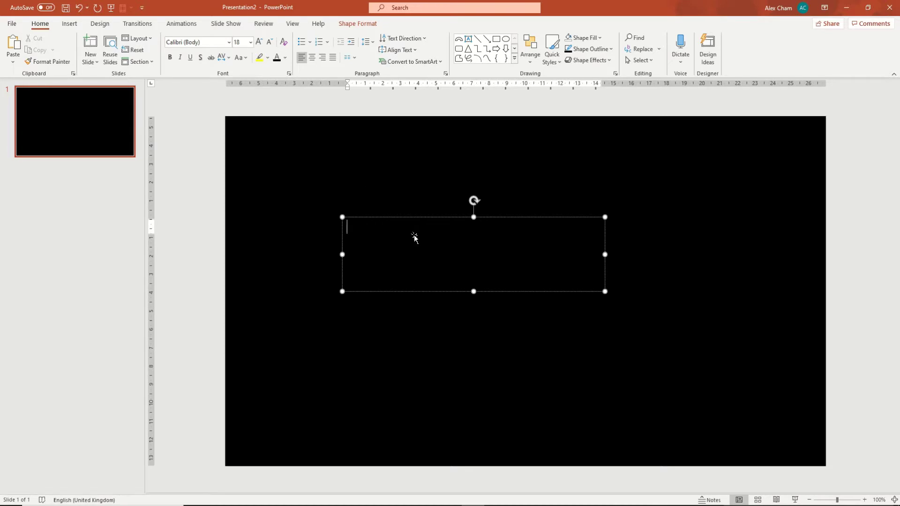
text(2)
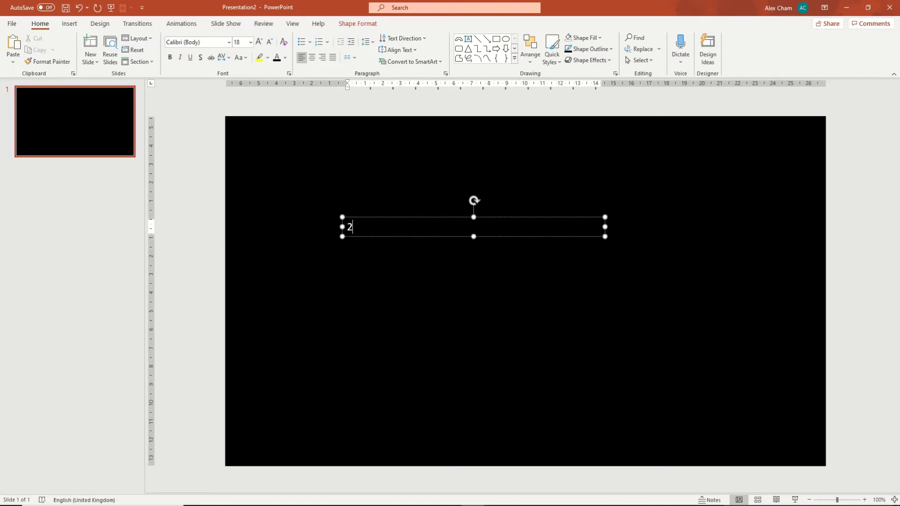
text(ChHM)
key(BackSpace)
text(AMS)
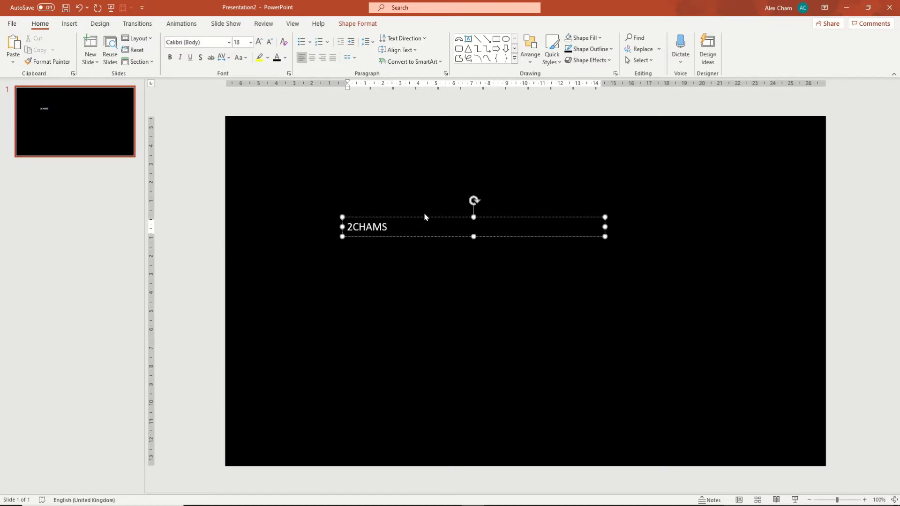
Step: Enlarge the 2CHAMS text to 36 pt and set its font to HighlandGothicFLF
click(424, 217)
click(258, 42)
click(258, 42)
click(259, 42)
click(259, 43)
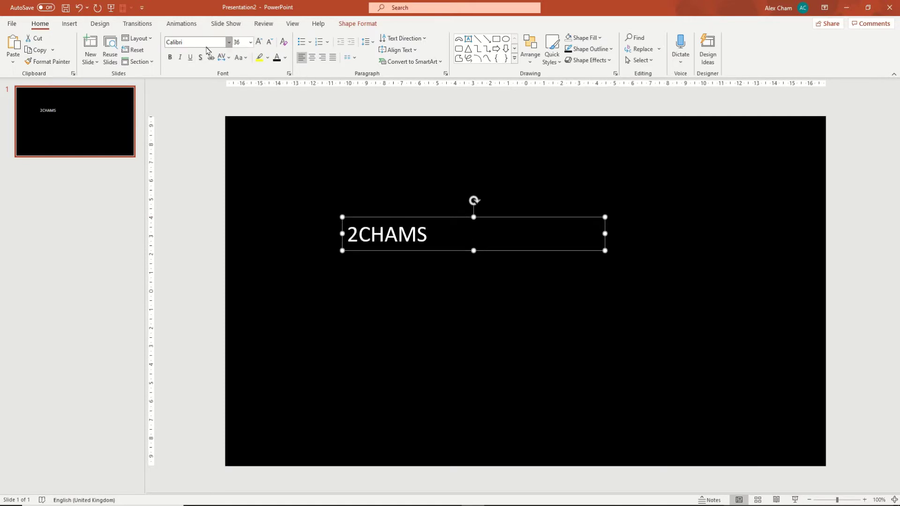
click(195, 43)
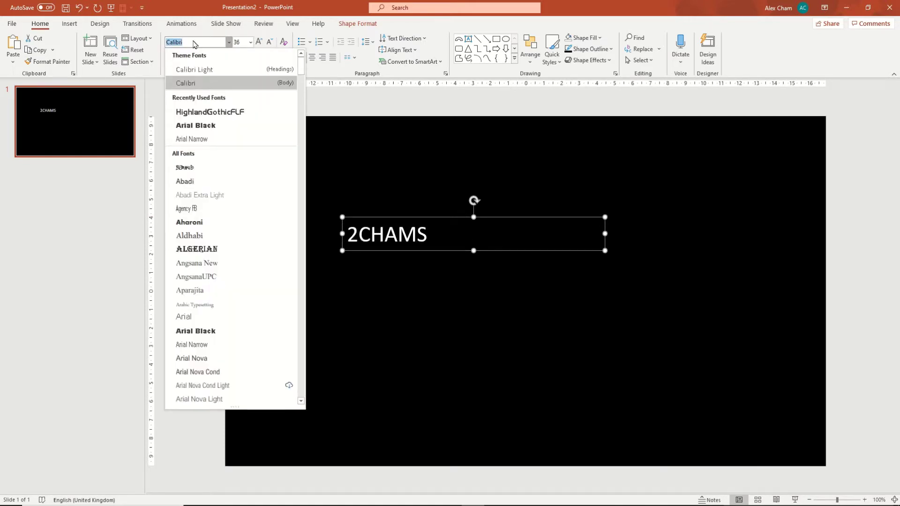
key(Down)
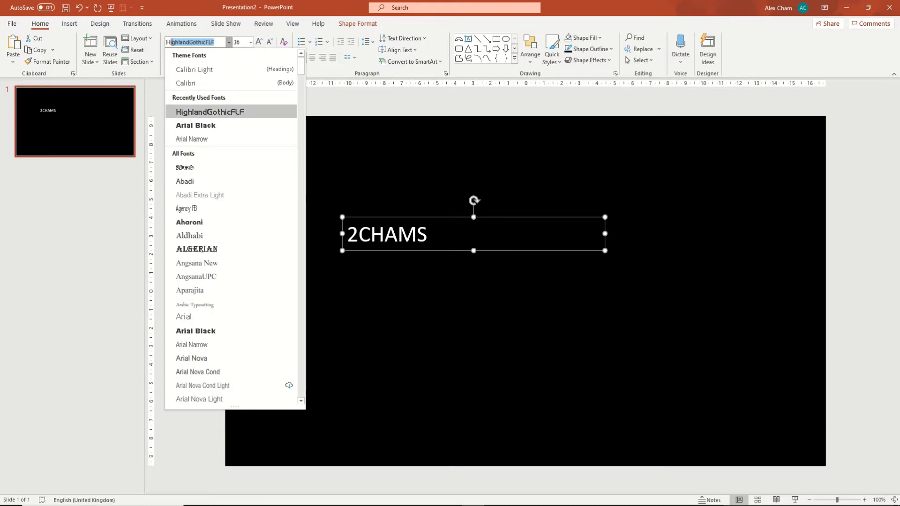
key(Return)
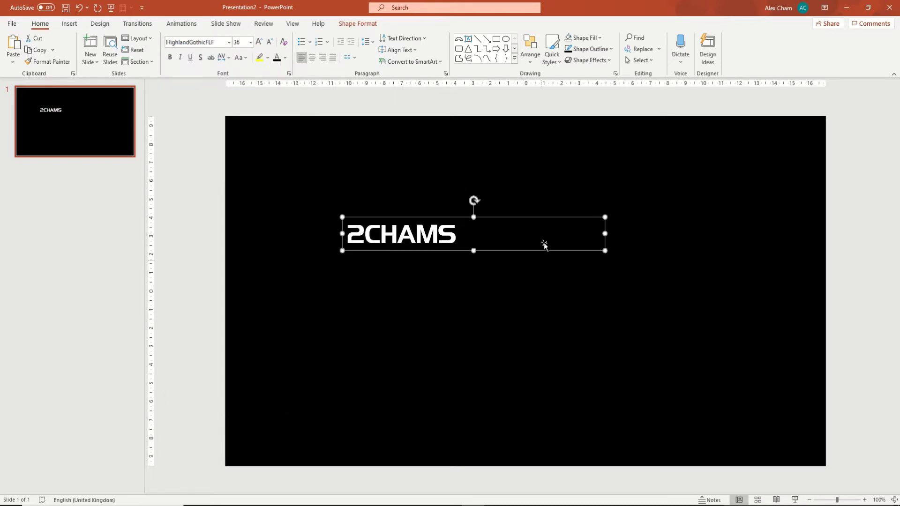
Step: Enlarge the 2CHAMS text to 72 pt and centre it within its text box
click(259, 42)
click(259, 42)
click(259, 42)
click(258, 42)
click(259, 42)
click(259, 42)
click(259, 42)
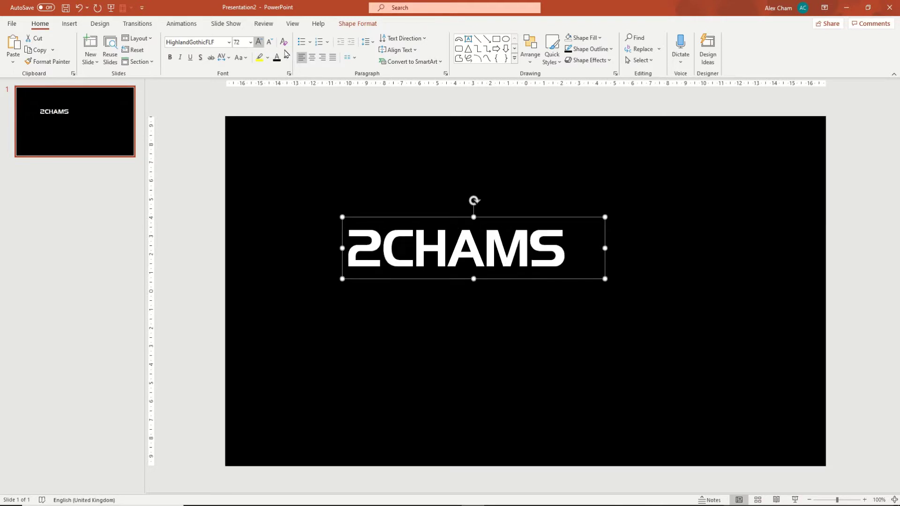
click(313, 62)
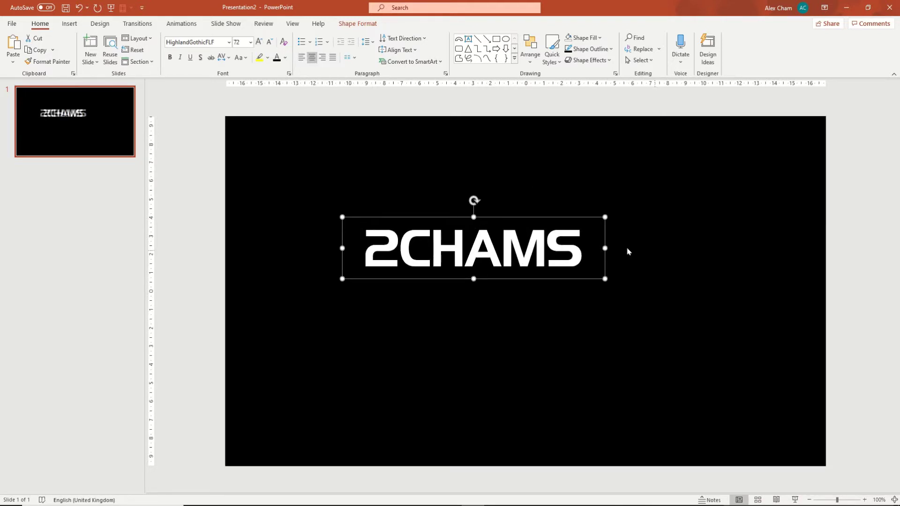
Step: Stretch the text box across the full width of the slide and enlarge its text to 96 pt
drag(605, 248, 826, 249)
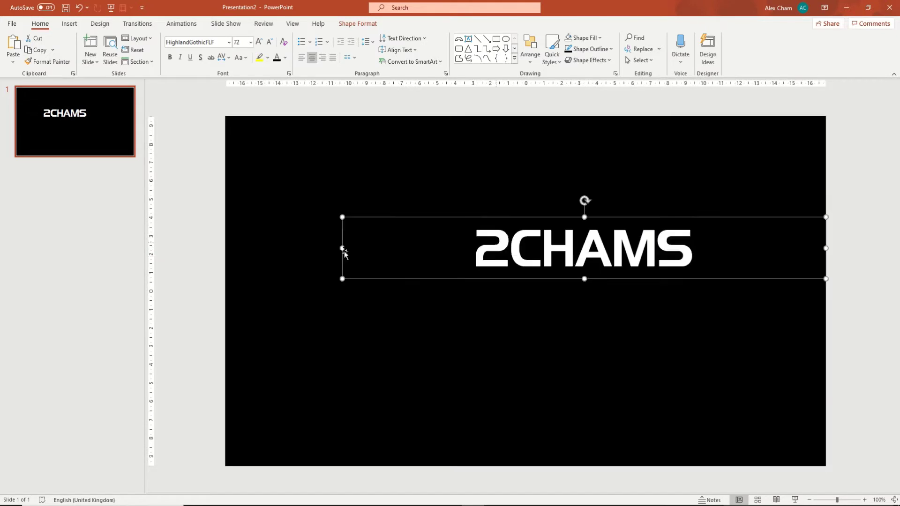
drag(328, 248, 225, 248)
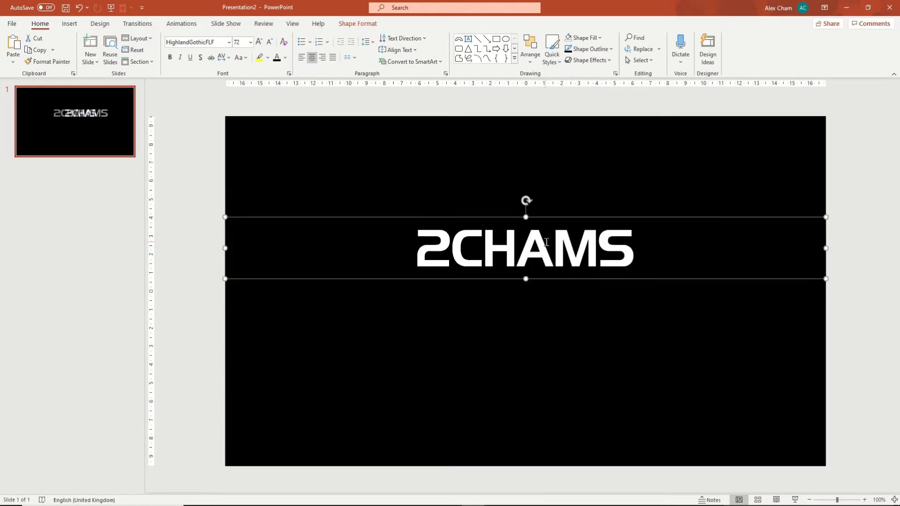
click(258, 42)
click(259, 42)
click(258, 42)
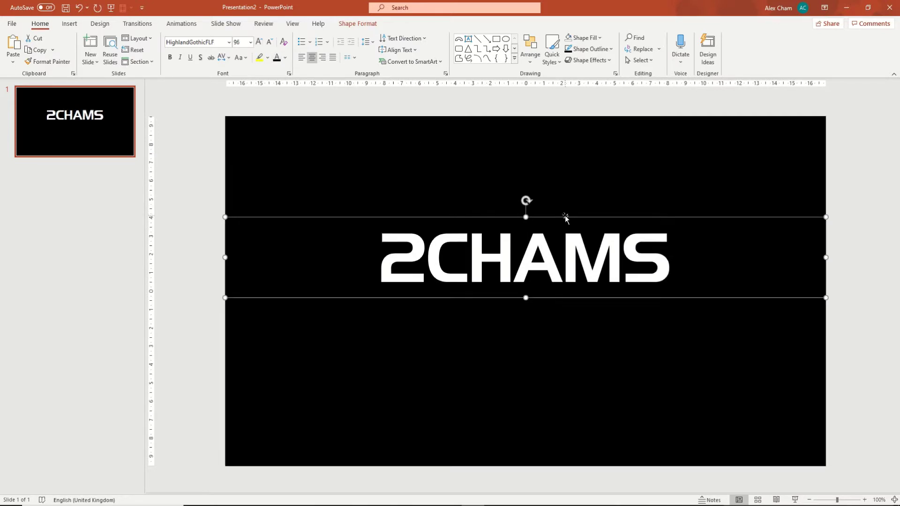
Step: Move the 2CHAMS text box down to the vertical centre of the slide
drag(565, 217, 565, 251)
click(628, 202)
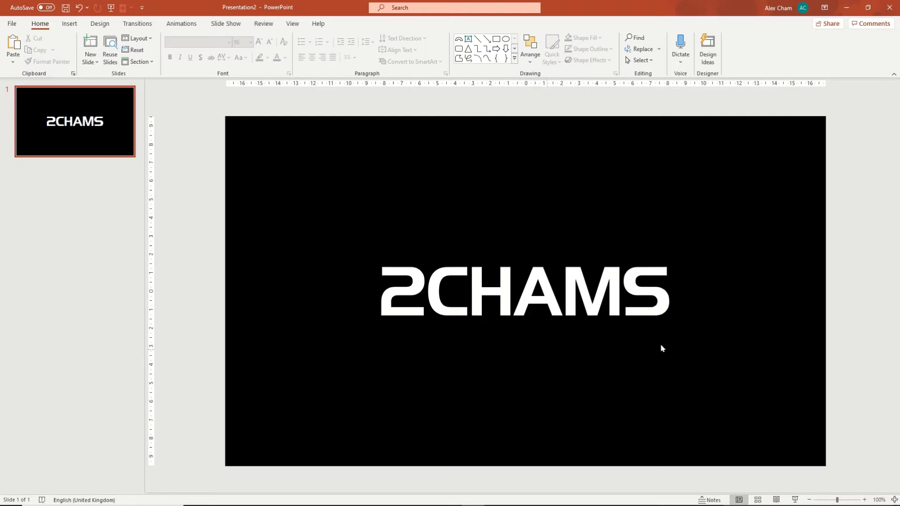
click(633, 257)
click(592, 252)
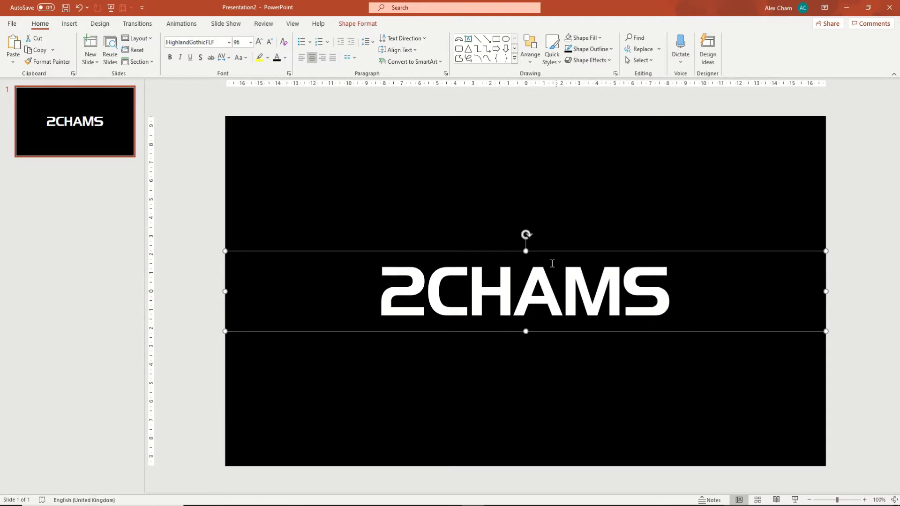
click(581, 190)
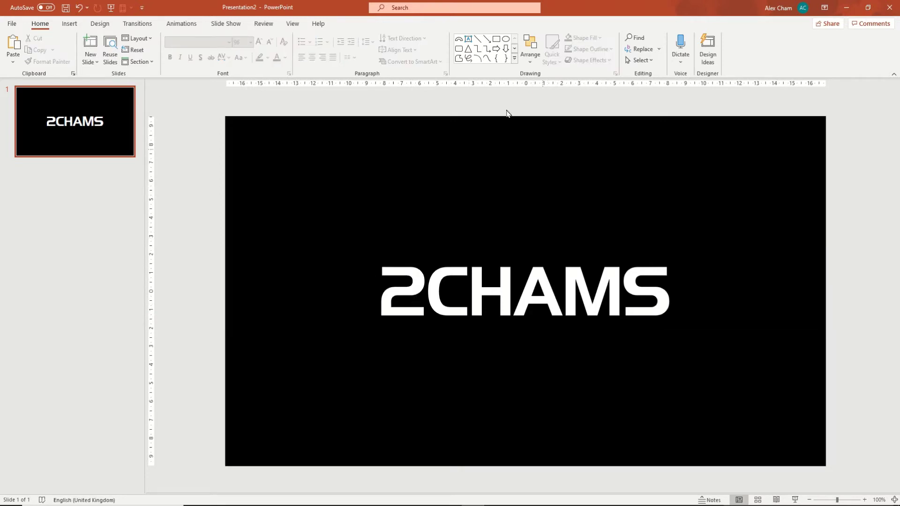
Step: Draw a triangle about 2.7 cm high and 16.6 cm wide over the 2CHAMS lettering, with its apex shifted to the upper-left corner
click(468, 50)
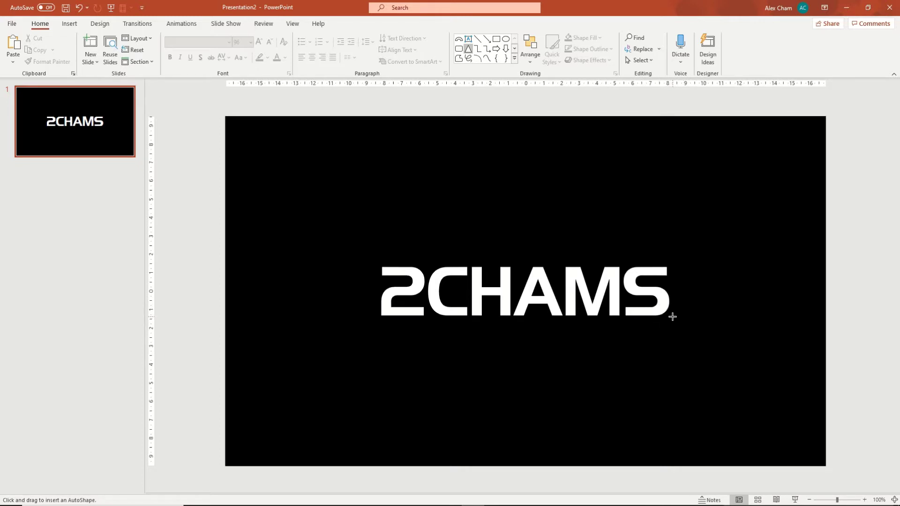
drag(672, 317, 378, 267)
drag(525, 268, 348, 268)
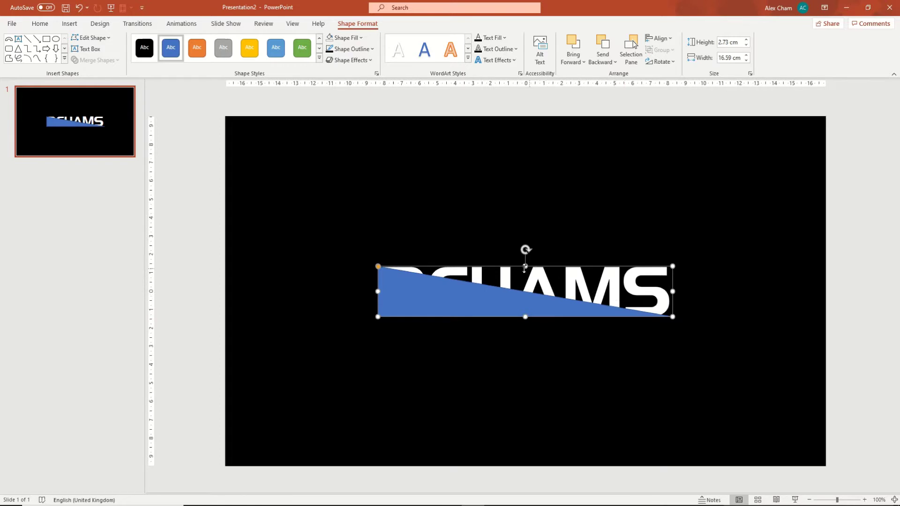
Step: Remove the triangle's fill and give it a light grey outline
click(342, 43)
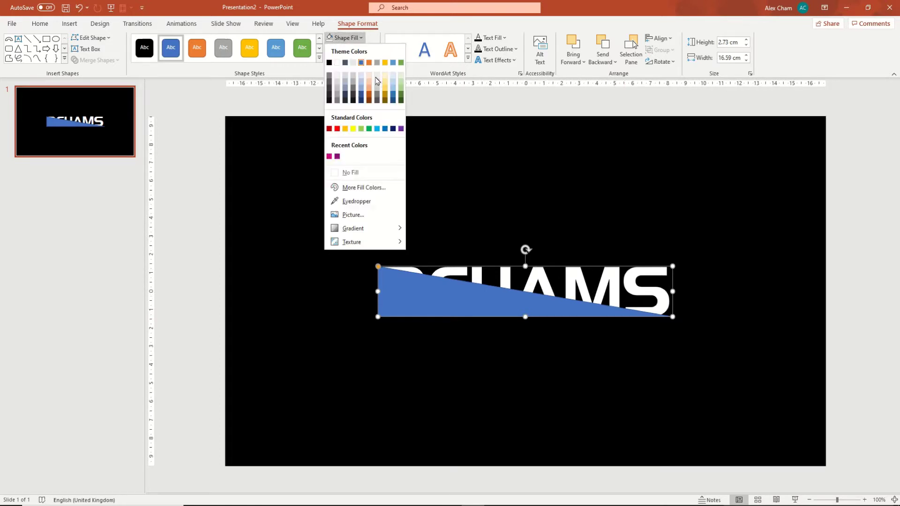
click(381, 172)
click(351, 49)
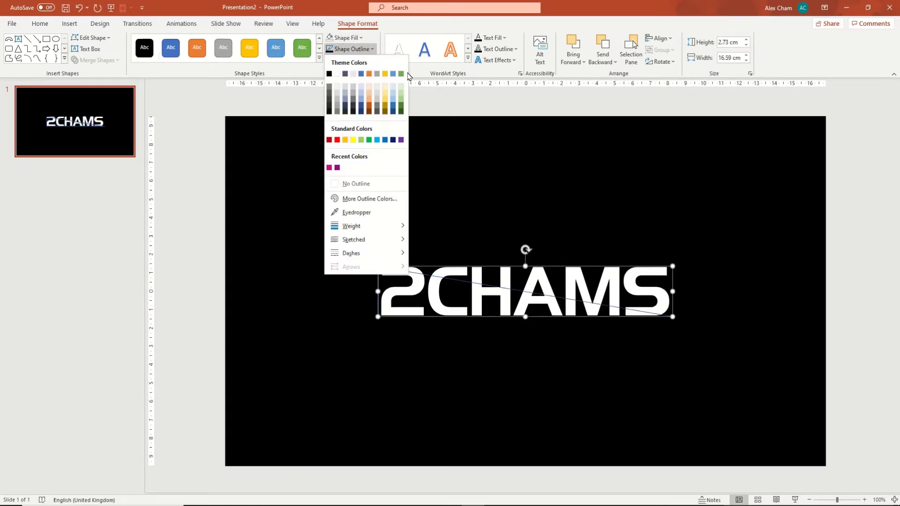
click(330, 73)
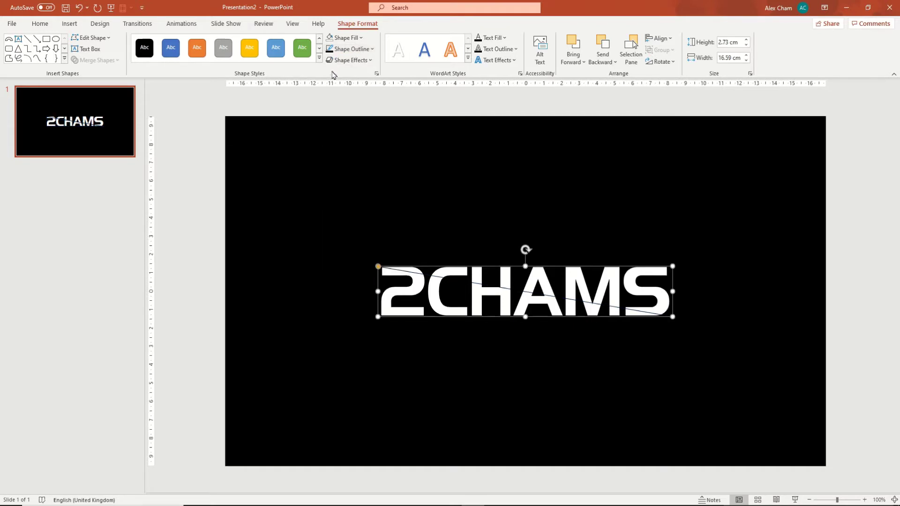
click(347, 49)
click(354, 90)
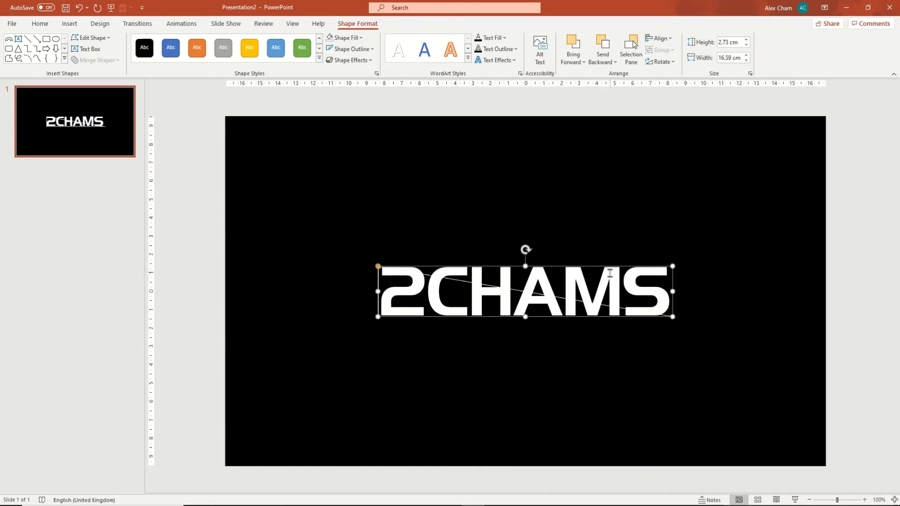
Step: Fine-tune the triangle's upper edge to line up with the top of the 2CHAMS lettering
key(Escape)
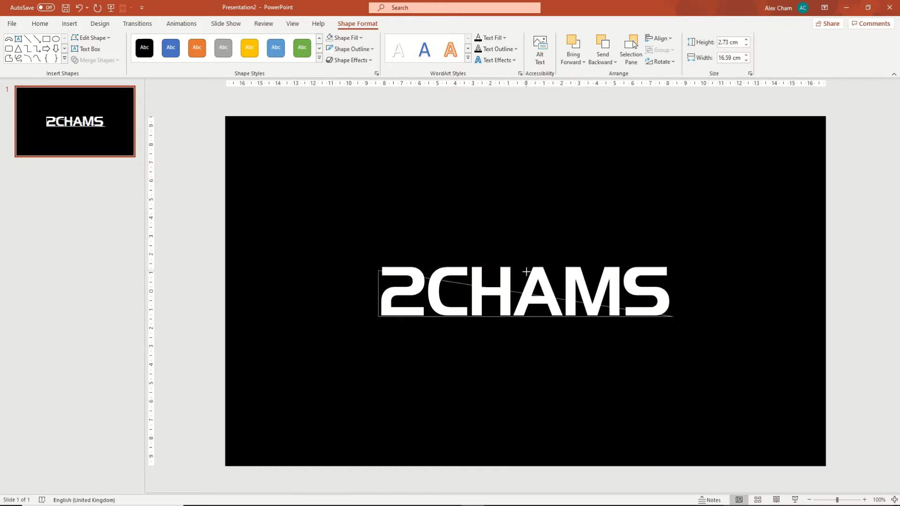
drag(525, 271, 525, 269)
drag(526, 270, 526, 268)
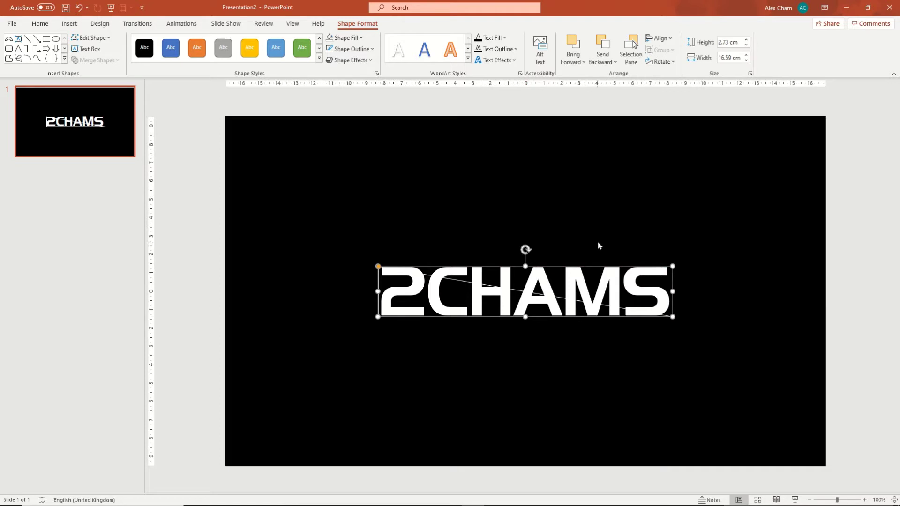
Step: Copy the 2CHAMS text box onto a new slide with the Blank layout
click(725, 291)
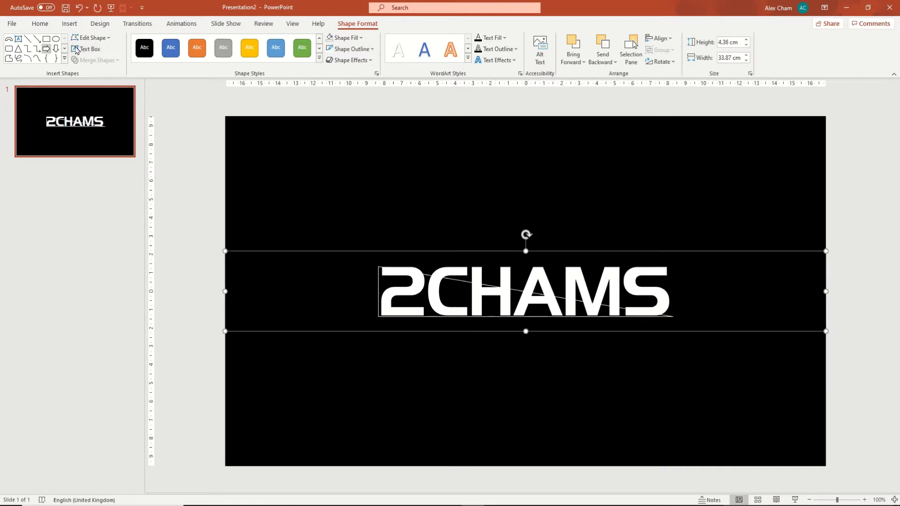
click(39, 24)
click(93, 59)
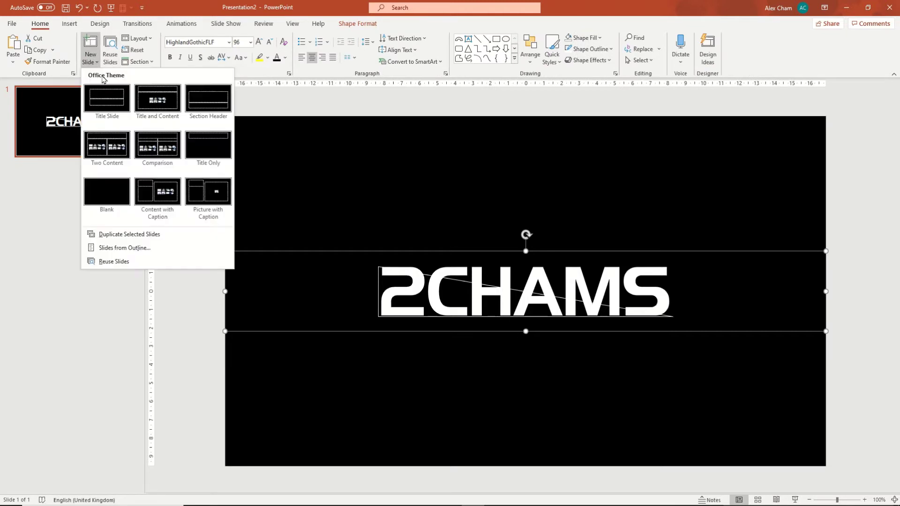
click(108, 192)
Step: Copy the triangle from slide 1 onto slide 2, and return to slide 1
key(Page_Up)
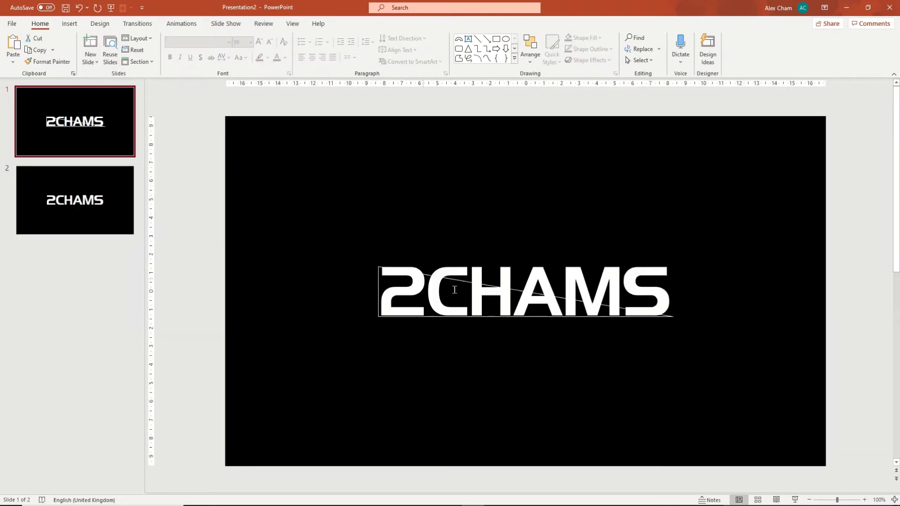
click(428, 276)
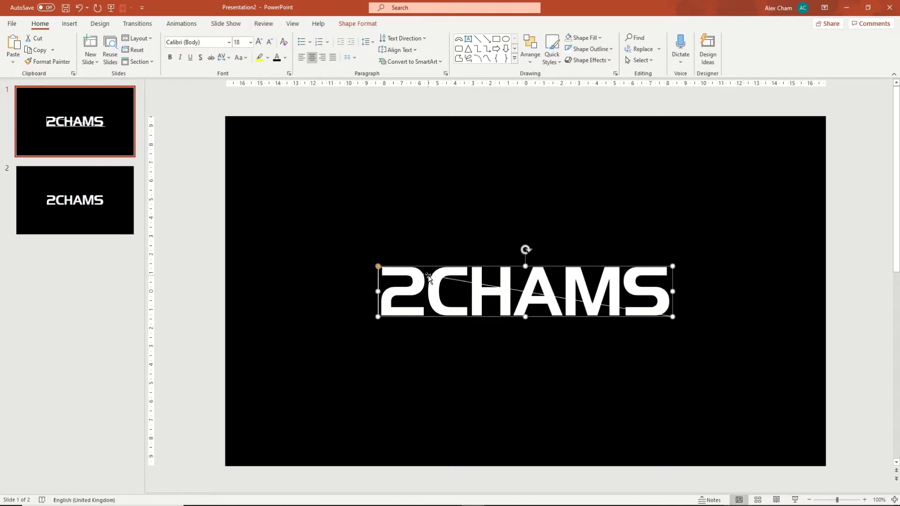
click(101, 220)
key(ctrl+v)
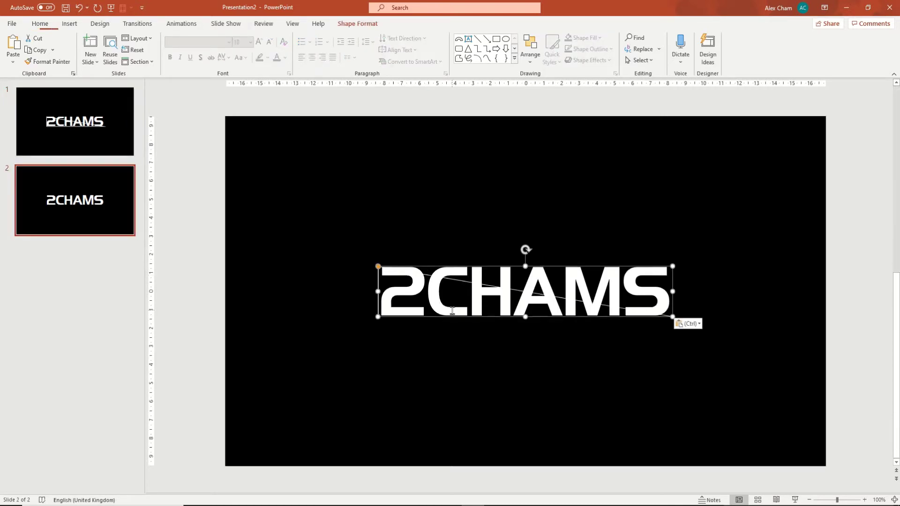
click(105, 143)
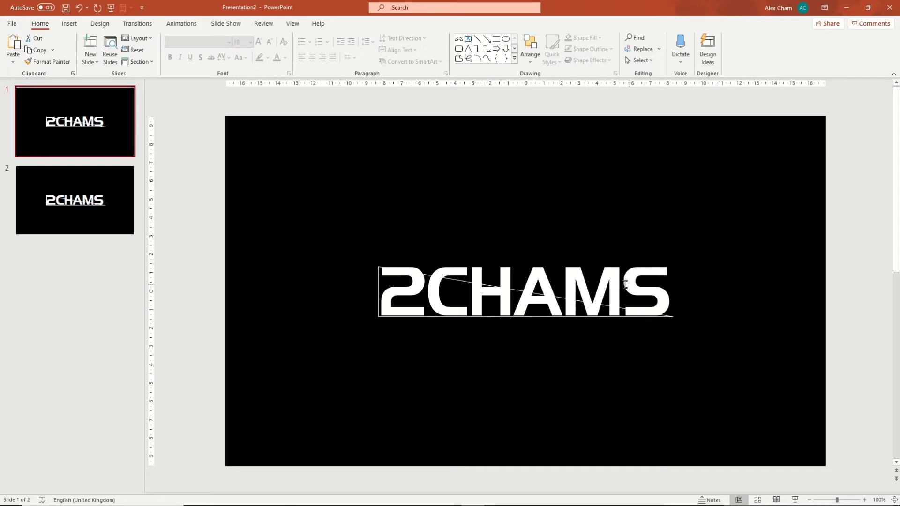
Step: Intersect the triangle with the 2CHAMS text on slide 1, keeping only the outlined lower part of the lettering
click(429, 274)
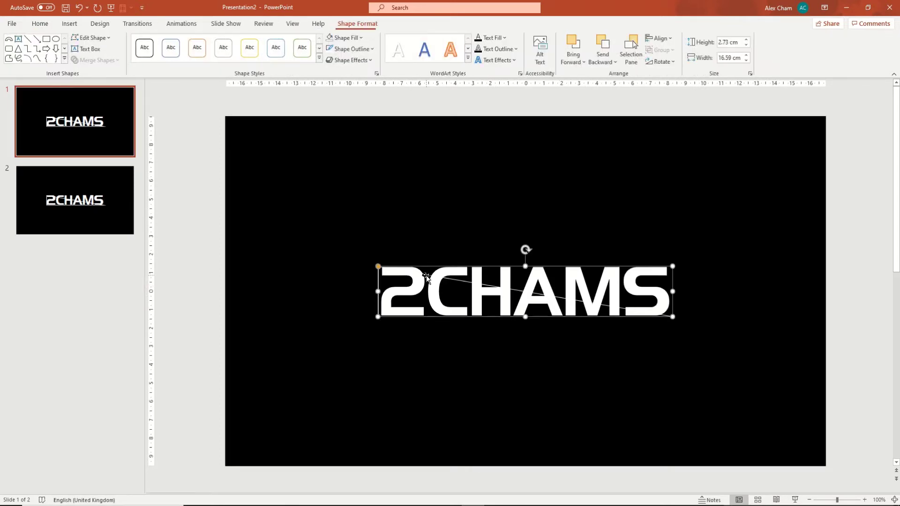
shift+click(711, 283)
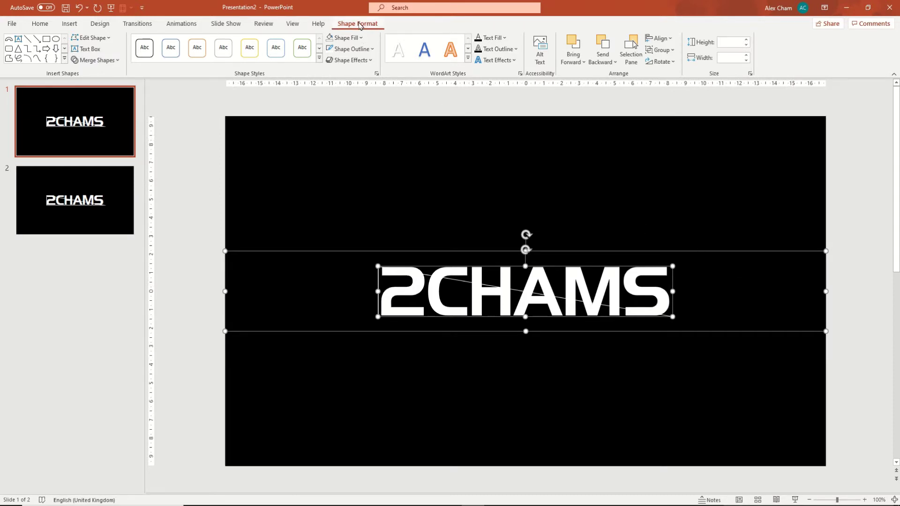
click(109, 61)
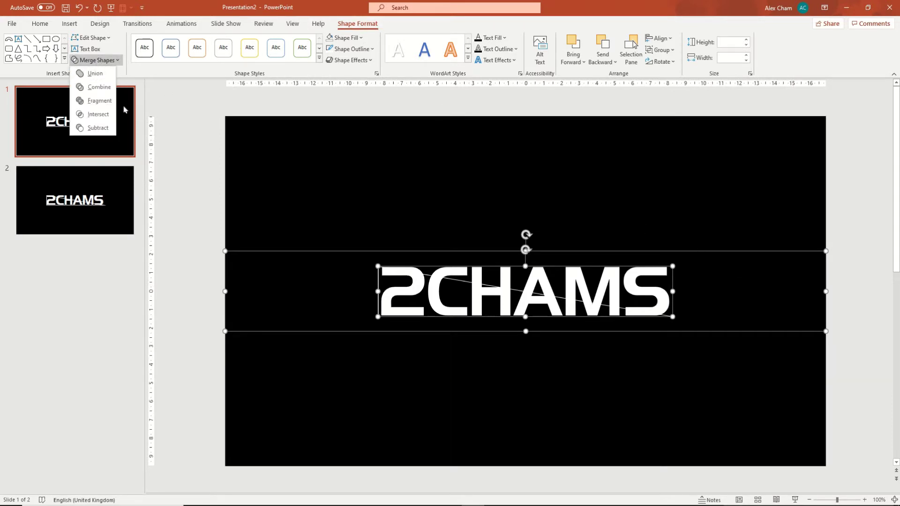
click(100, 116)
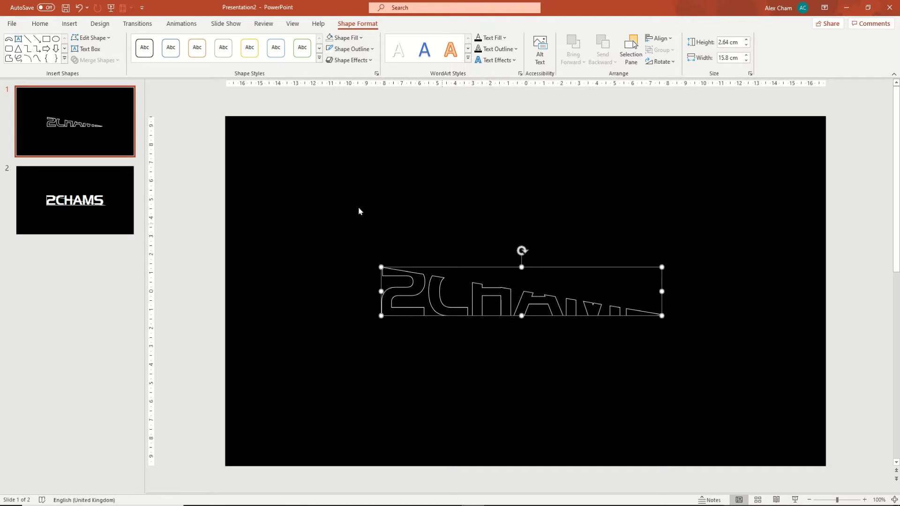
click(271, 194)
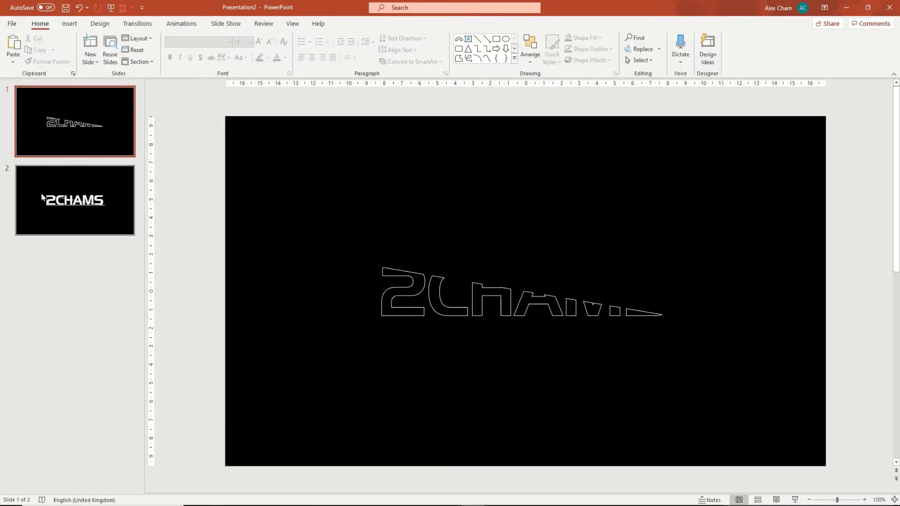
click(81, 197)
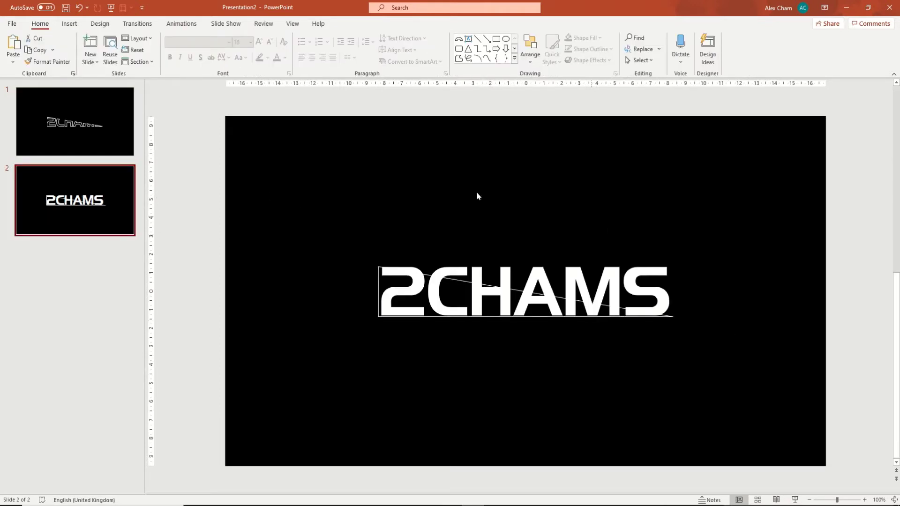
click(76, 108)
click(488, 297)
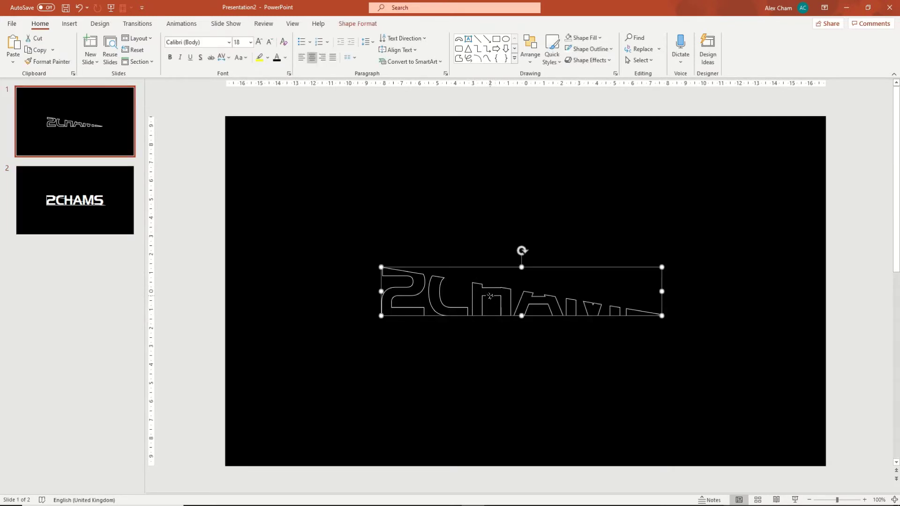
click(457, 350)
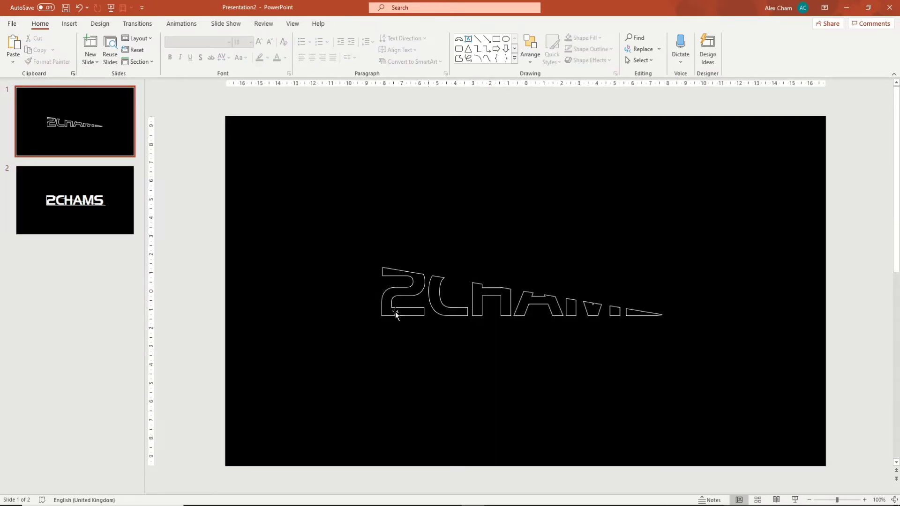
click(496, 297)
click(547, 291)
text(gfgf)
key(BackSpace)
key(BackSpace)
key(BackSpace)
key(BackSpace)
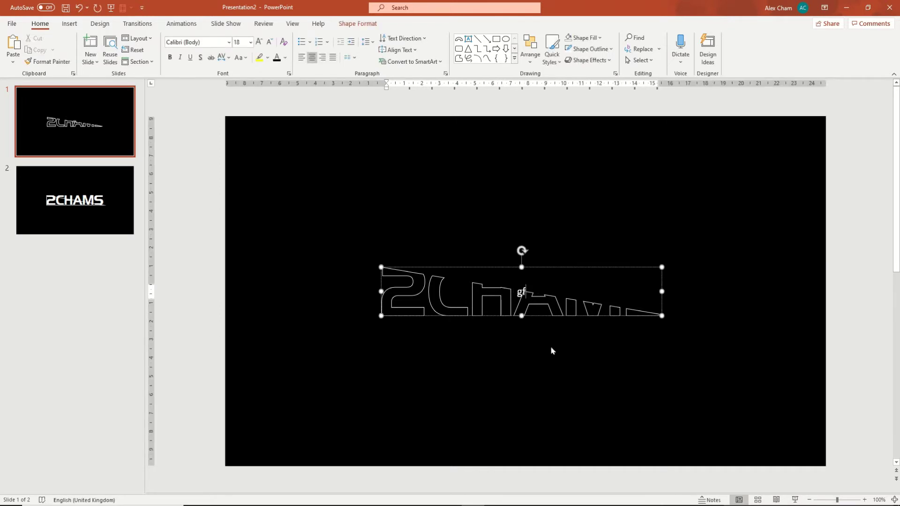
click(541, 357)
click(474, 293)
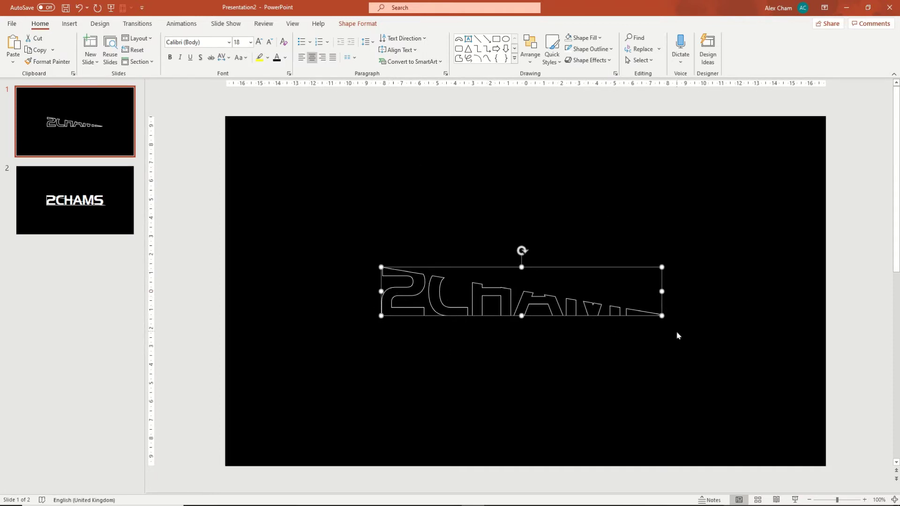
click(368, 378)
Step: Subtract the triangle from the 2CHAMS text on slide 2, keeping only the filled upper part of the lettering
click(69, 209)
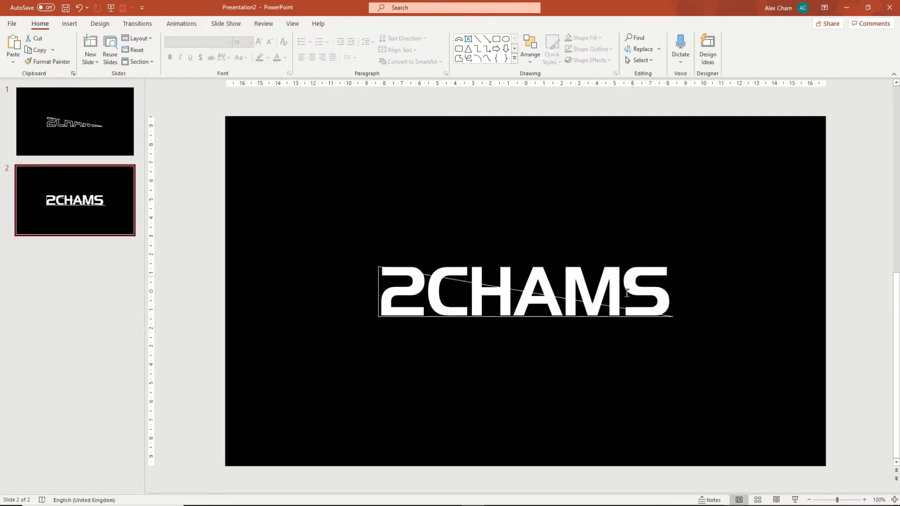
click(644, 276)
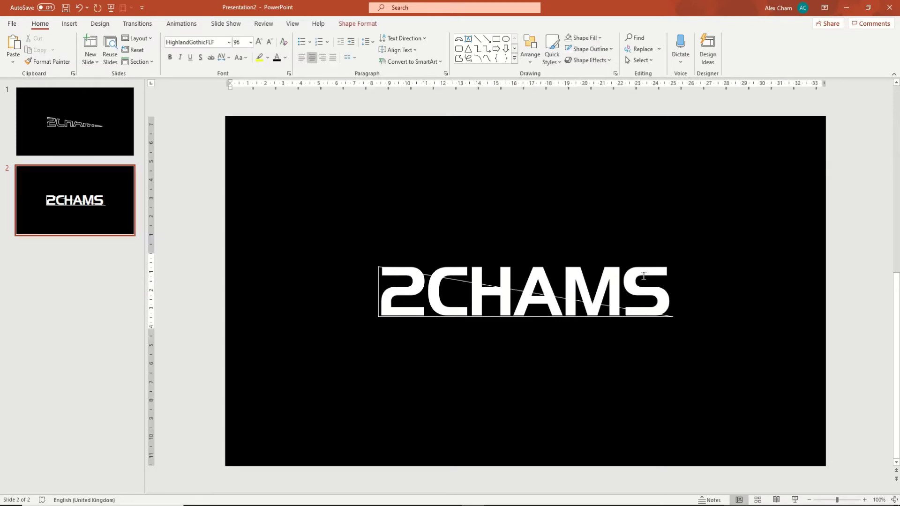
click(519, 288)
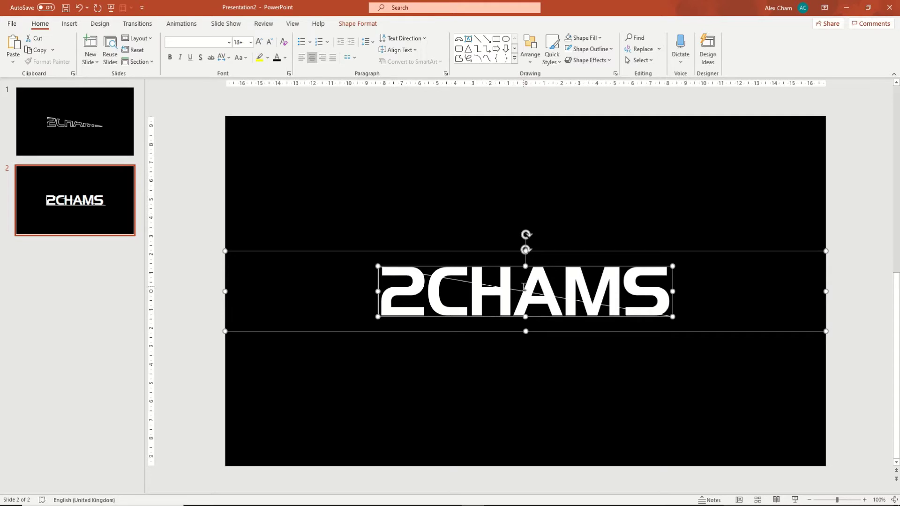
click(356, 24)
click(96, 60)
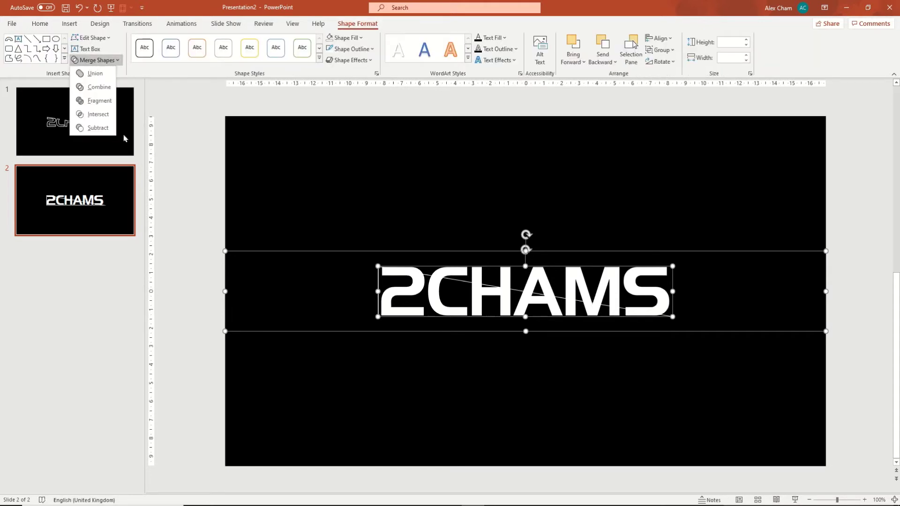
click(98, 128)
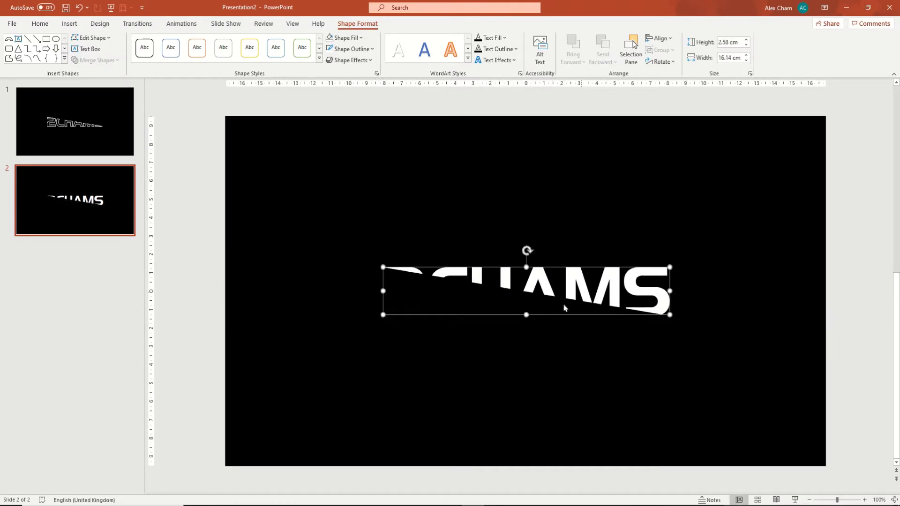
Step: Move the filled upper lettering from slide 2 onto slide 1, and delete the emptied slide 2
key(ctrl+x)
click(97, 133)
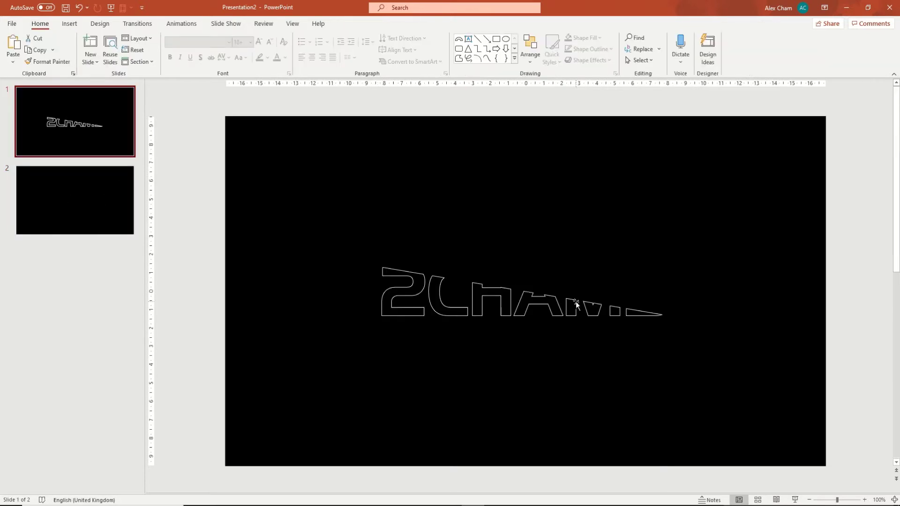
key(ctrl+v)
click(532, 361)
click(112, 205)
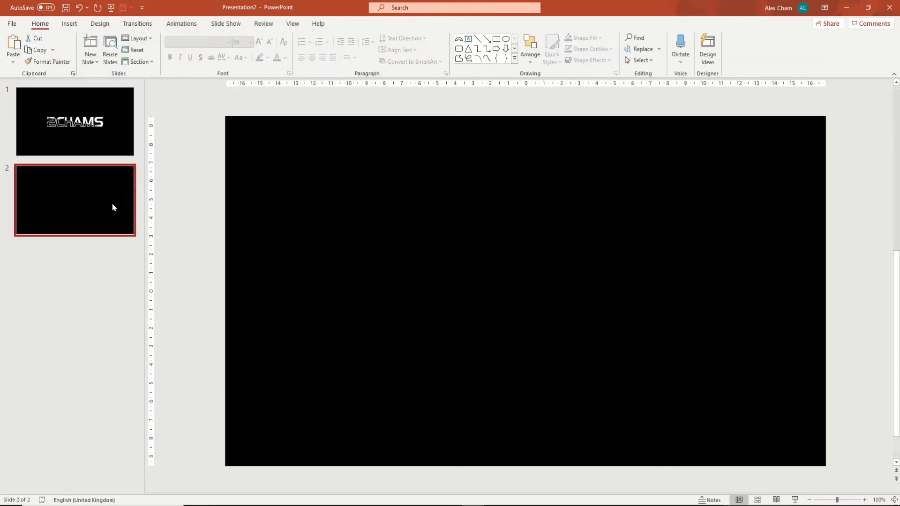
key(Delete)
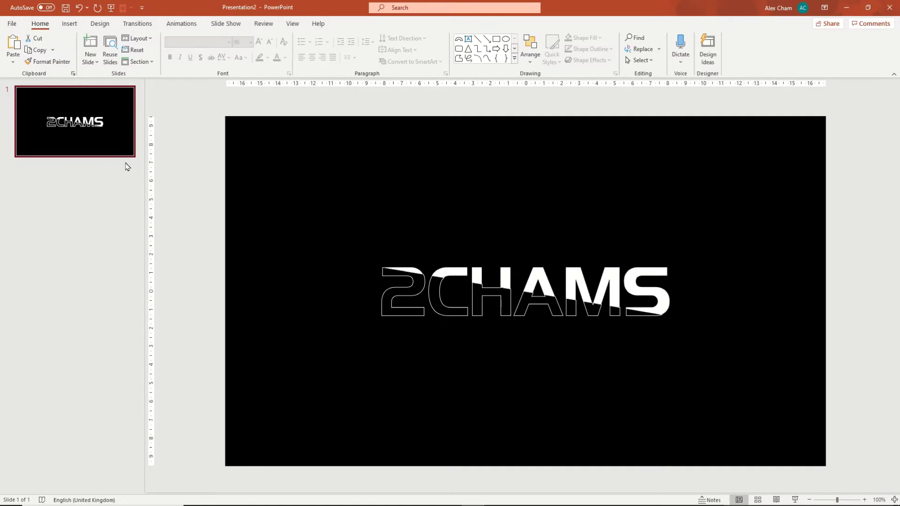
Step: Nudge the filled upper lettering slightly up and to the right, opening a diagonal gap above the outlined lower part
click(636, 277)
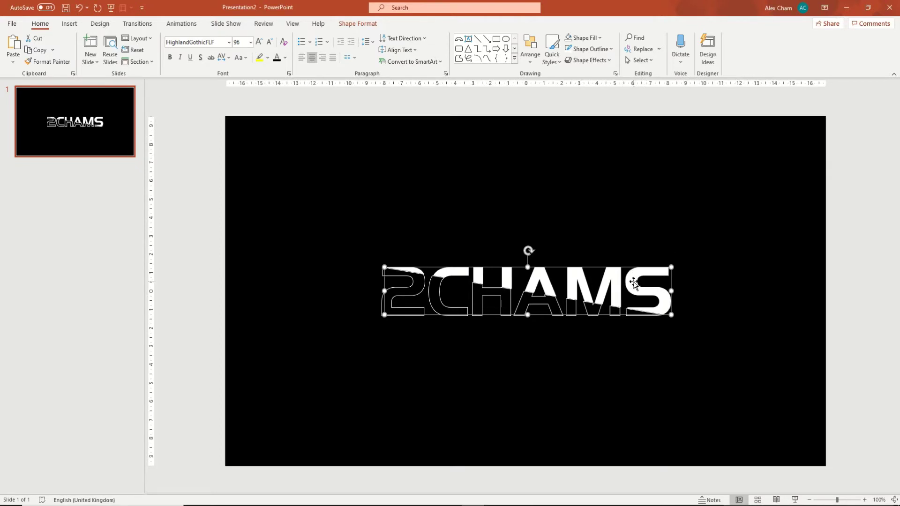
key(Right)
key(ctrl+Up)
key(ctrl+Up)
key(ctrl+Up)
key(ctrl+Up)
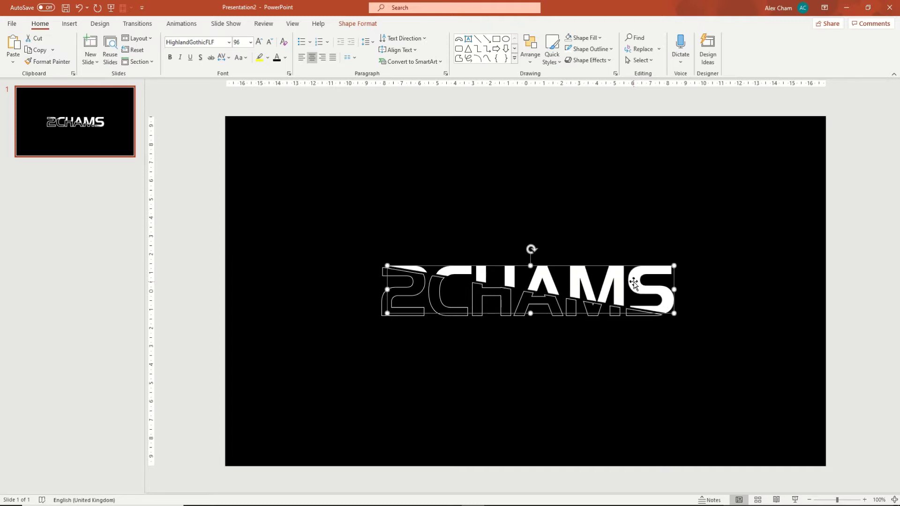
key(ctrl+Right)
key(ctrl+Right)
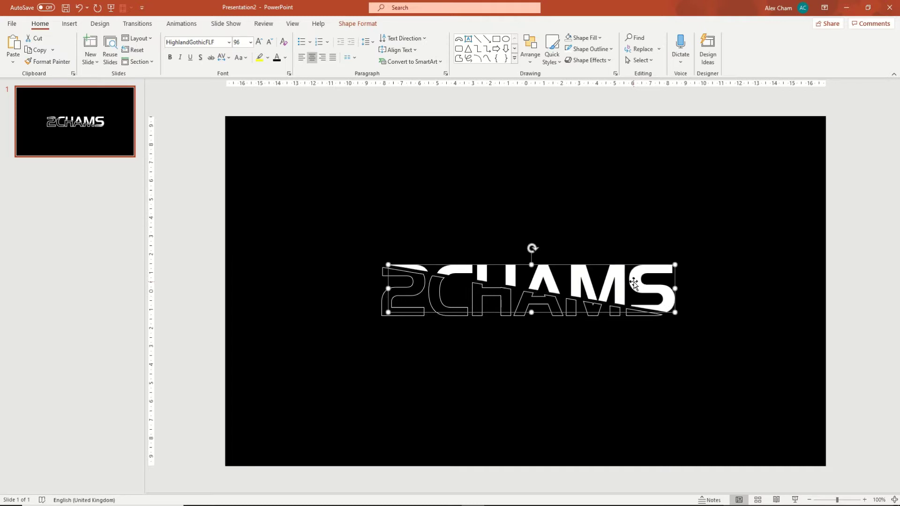
key(Right)
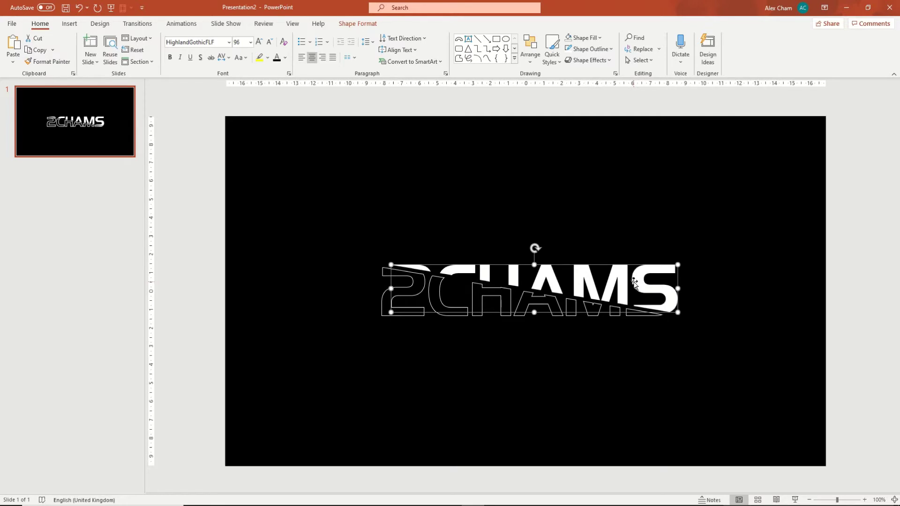
key(Right)
key(Right)
key(Right)
key(Right)
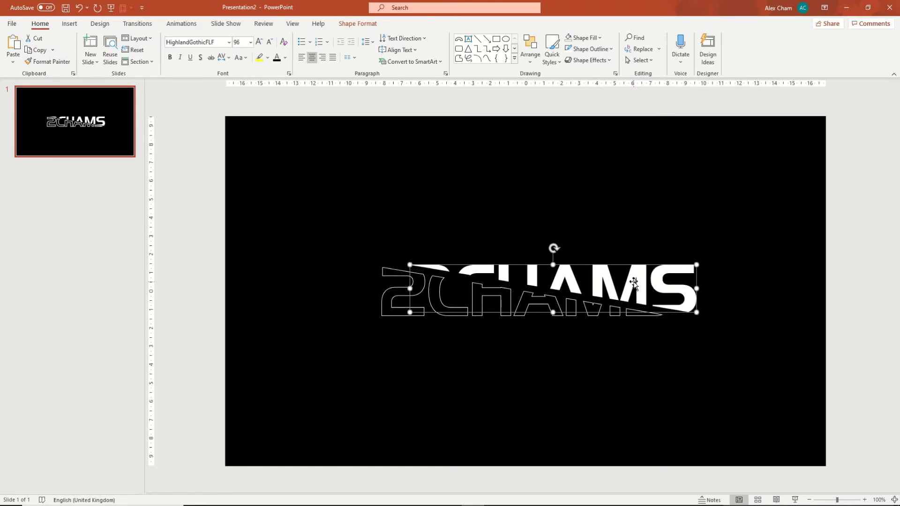
key(ctrl+Left)
key(ctrl+Left)
key(ctrl+Left)
key(ctrl+Left)
key(ctrl+Left)
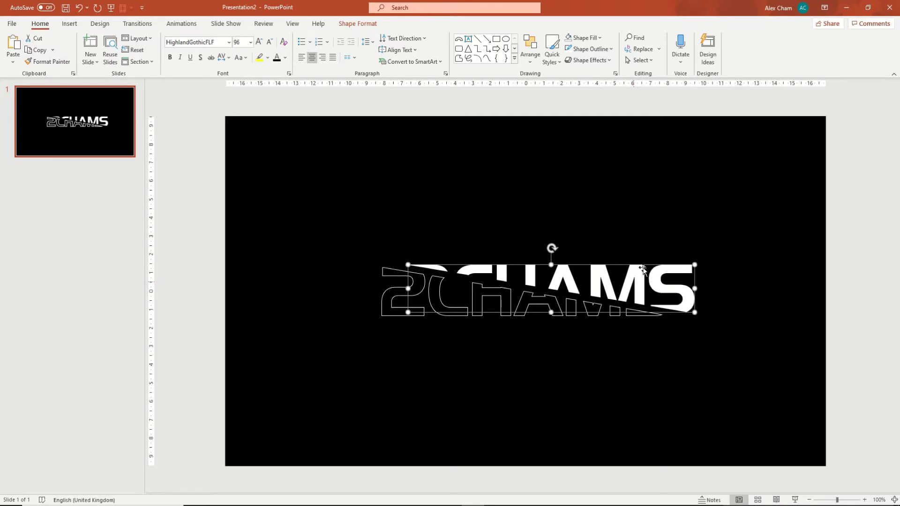
click(662, 221)
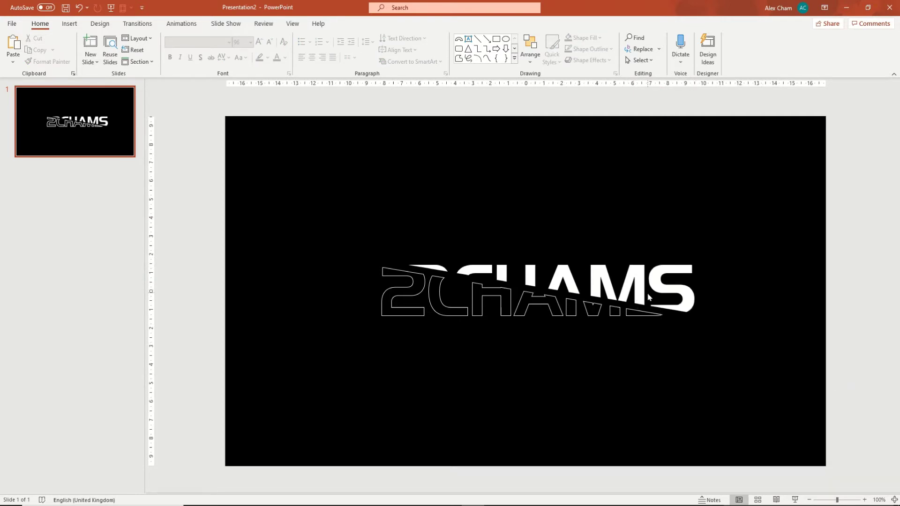
Step: Apply a Diagonal Down Right motion path animation to the filled upper lettering
click(613, 283)
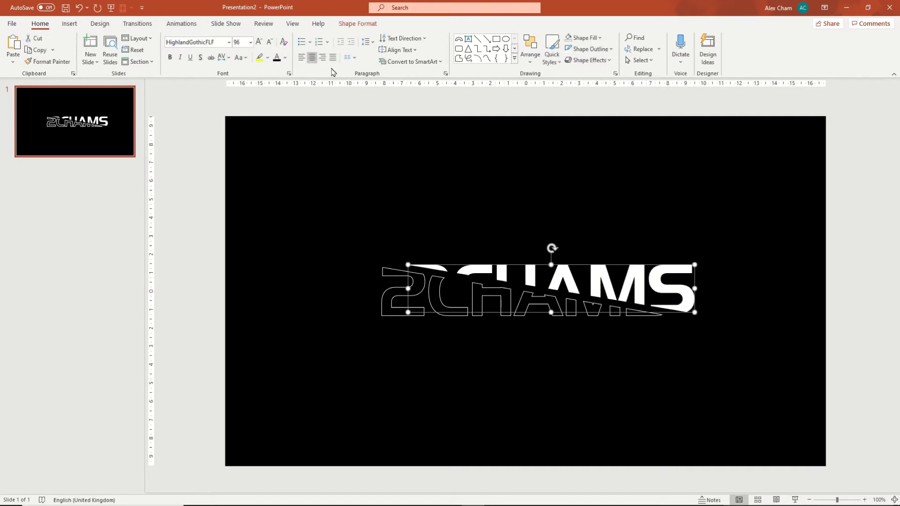
click(177, 24)
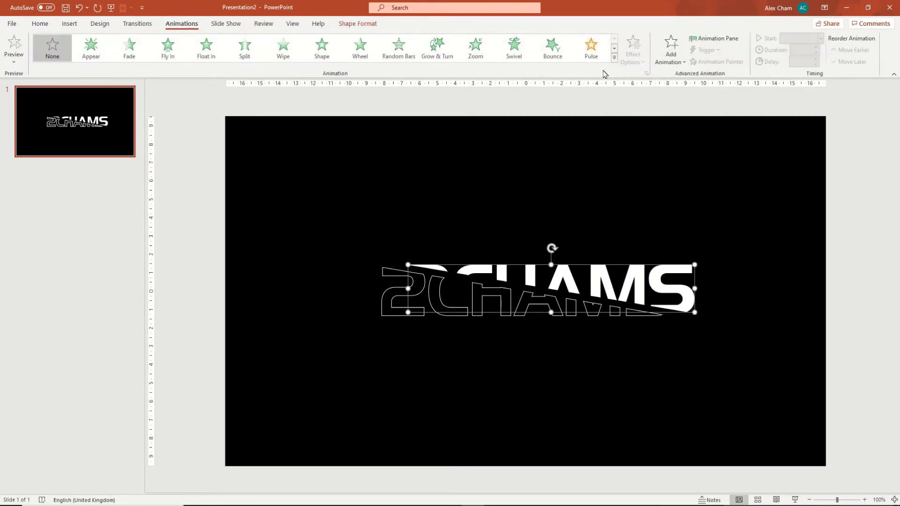
click(615, 60)
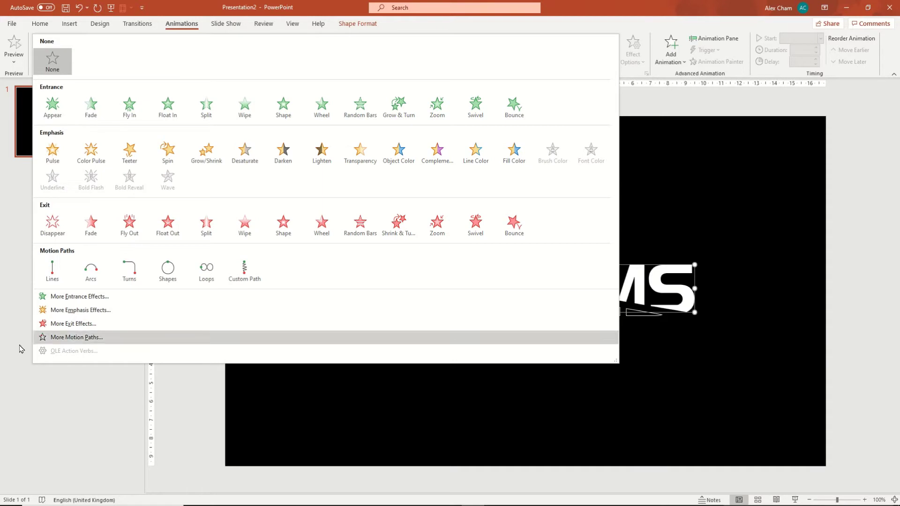
click(98, 296)
click(496, 155)
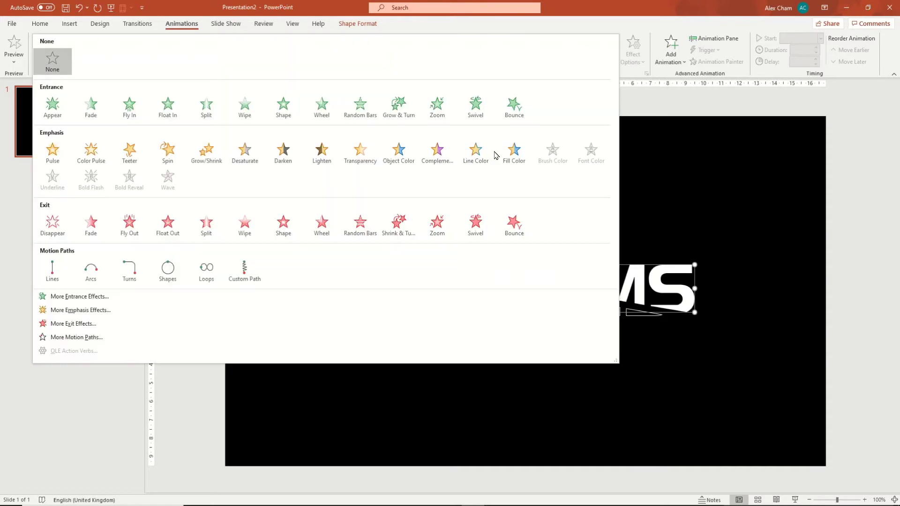
click(118, 337)
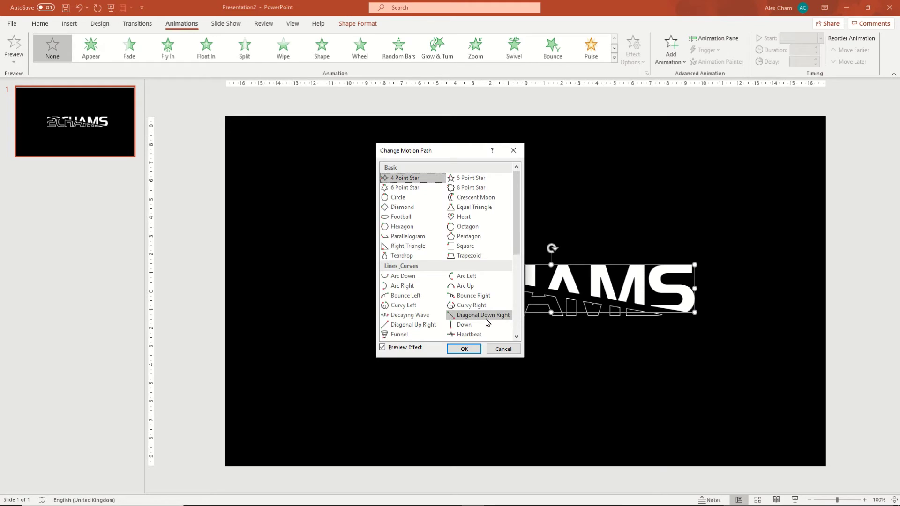
click(486, 319)
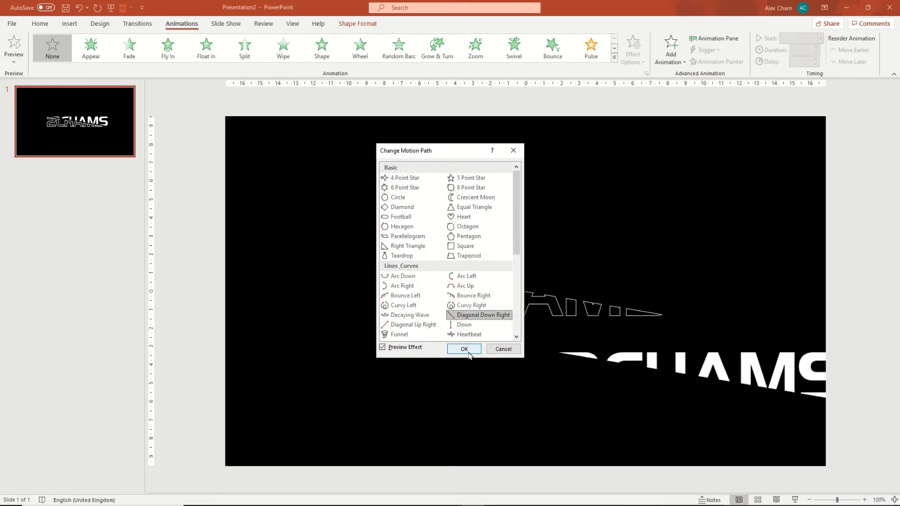
click(476, 348)
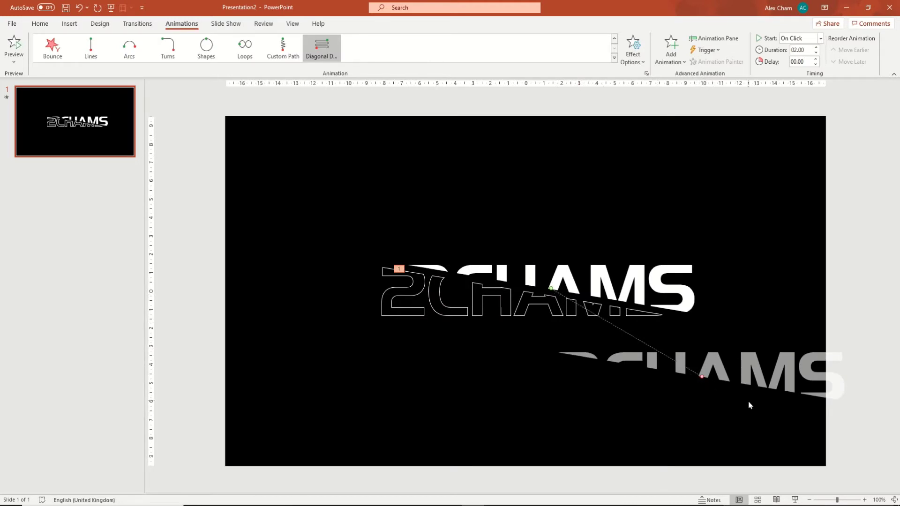
Step: Move the end of the filled upper lettering's motion path past the slide's right edge, flattening its angle toward the diagonal cut
ctrl+scroll(719, 393, up, 5)
ctrl+scroll(695, 370, up, 10)
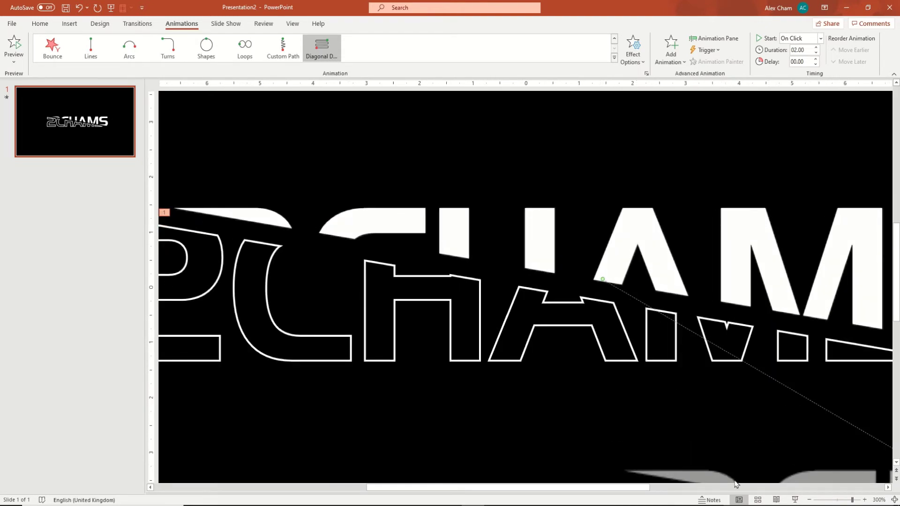
click(663, 487)
scroll(592, 411, down, 1)
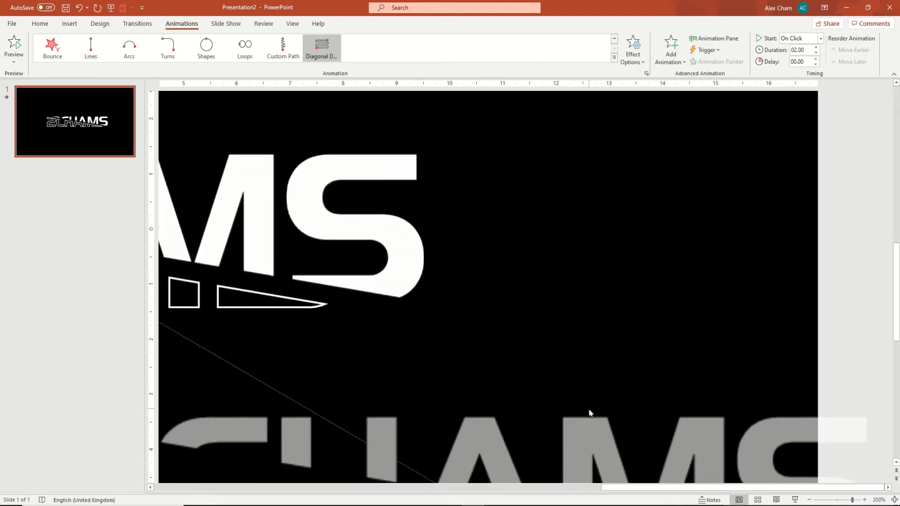
scroll(589, 411, down, 2)
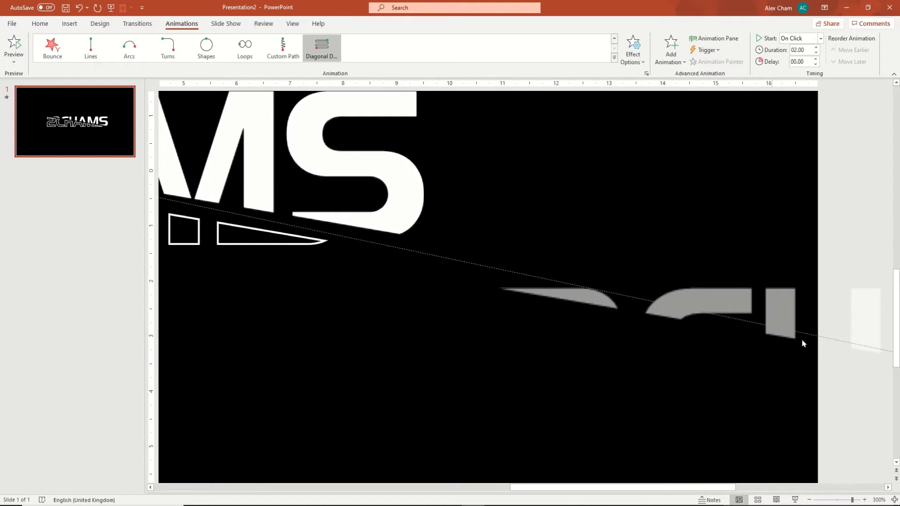
ctrl+scroll(596, 313, down, 5)
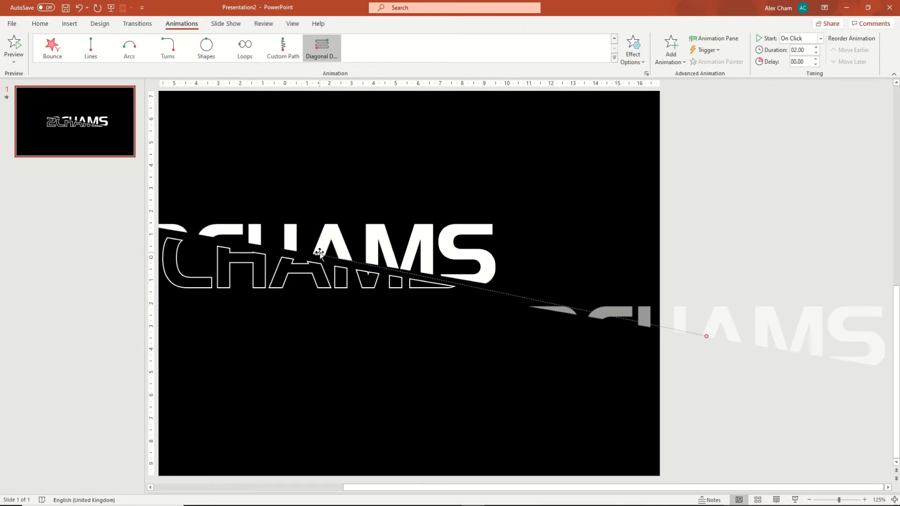
Step: Align the upper lettering's motion path with the cut and extend its end until the lettering lies completely off the slide
drag(705, 335, 716, 325)
scroll(528, 322, up, 10)
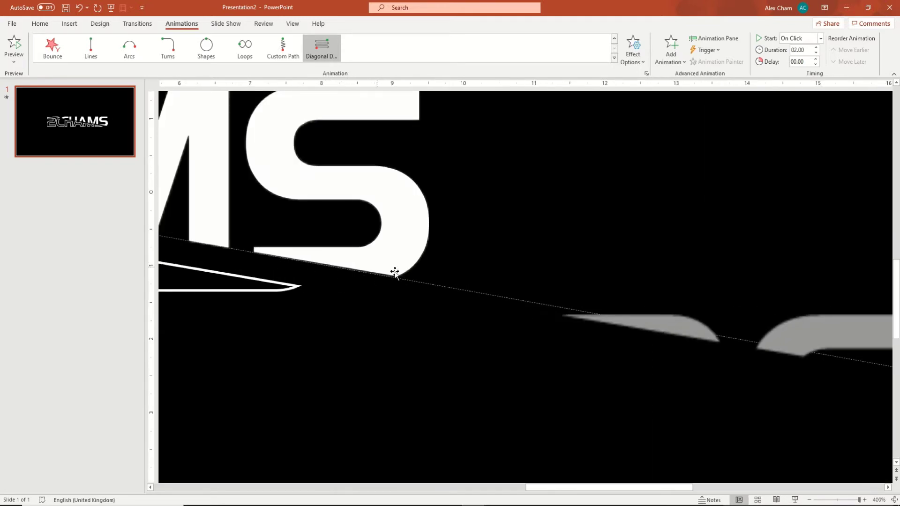
scroll(484, 311, down, 10)
drag(716, 327, 893, 358)
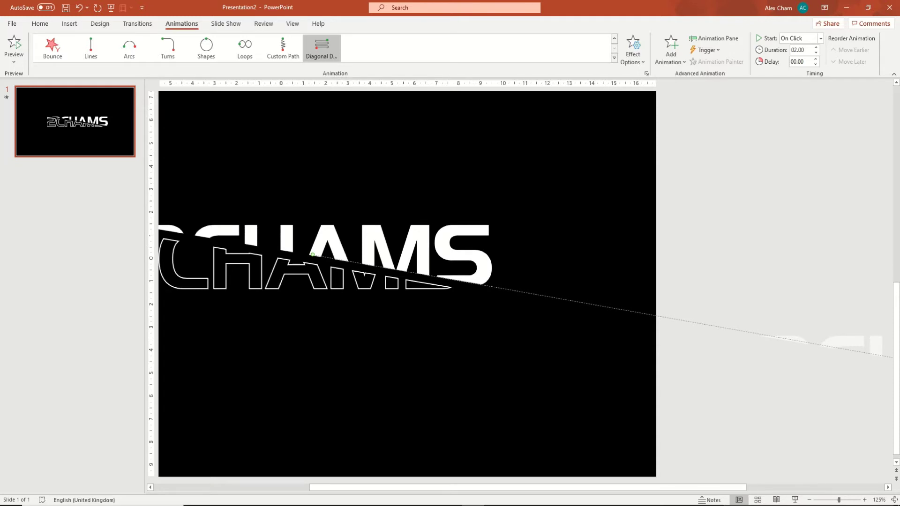
scroll(623, 340, down, 5)
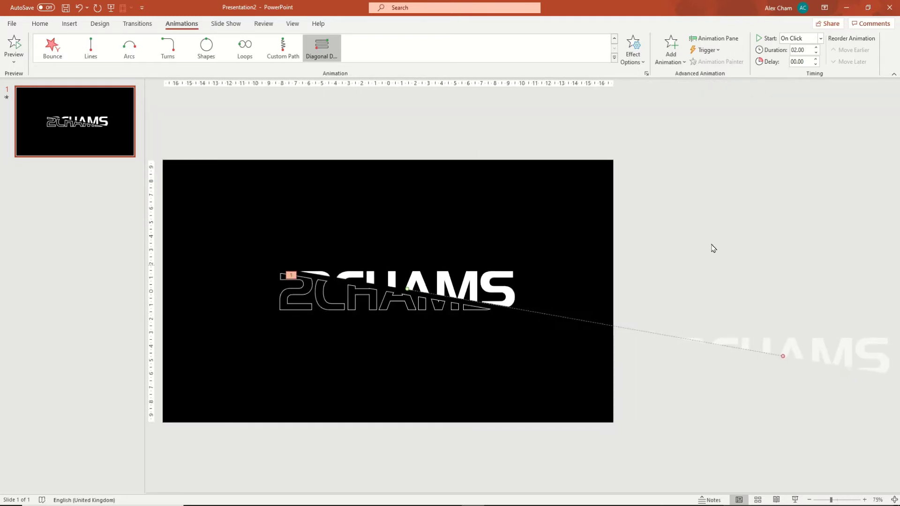
Step: Reverse the upper lettering's motion path direction and set the animation's duration to 0.2 seconds
click(633, 47)
click(676, 184)
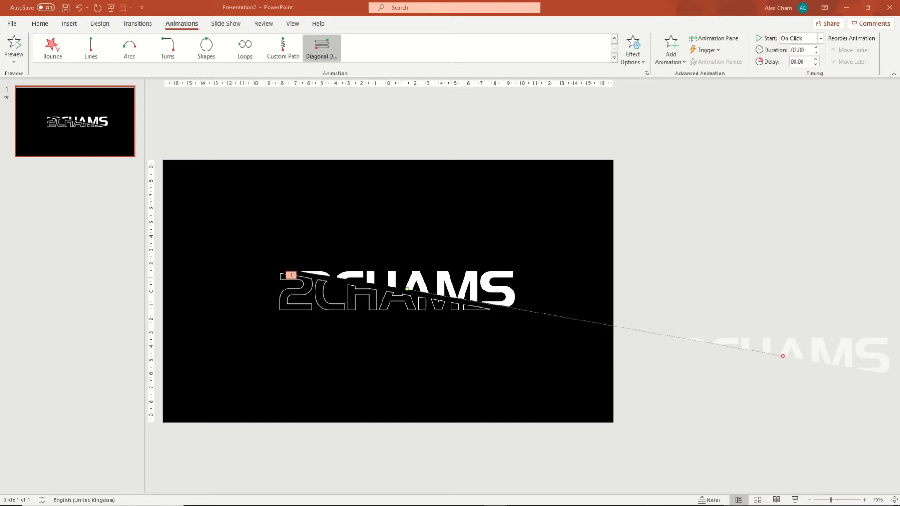
click(811, 49)
text(0.2)
key(Return)
Step: Apply a Down motion path animation to the outlined lower part of the lettering
click(346, 304)
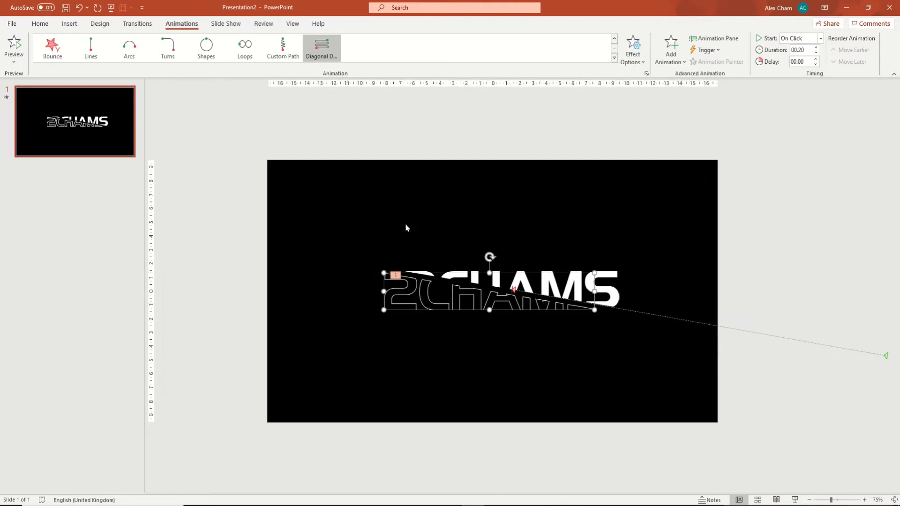
click(614, 59)
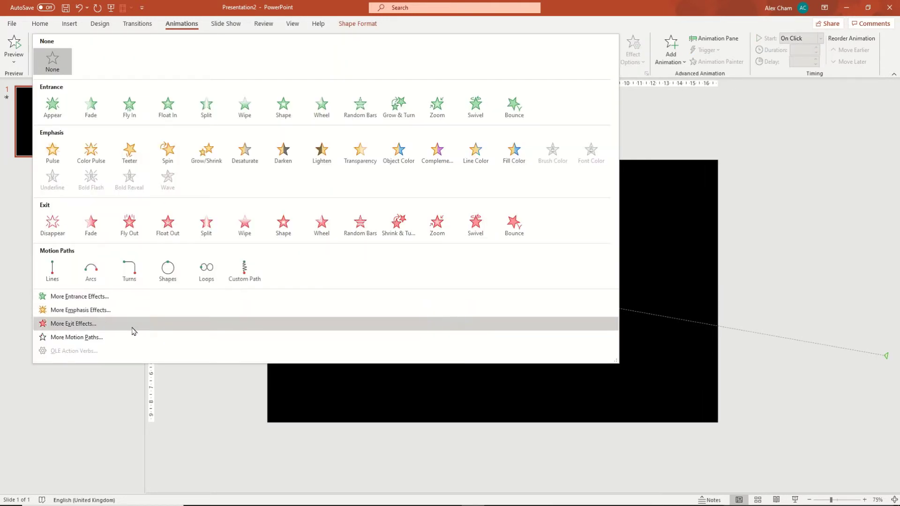
click(133, 337)
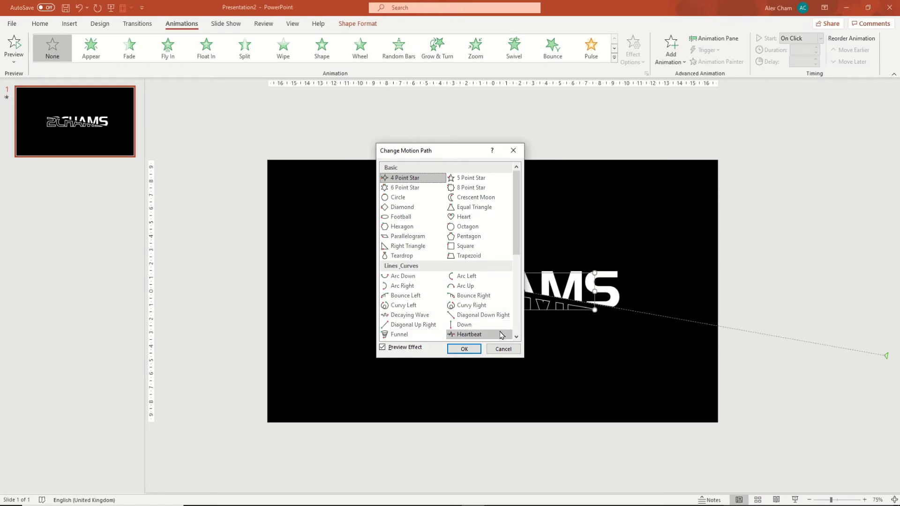
click(463, 325)
click(464, 349)
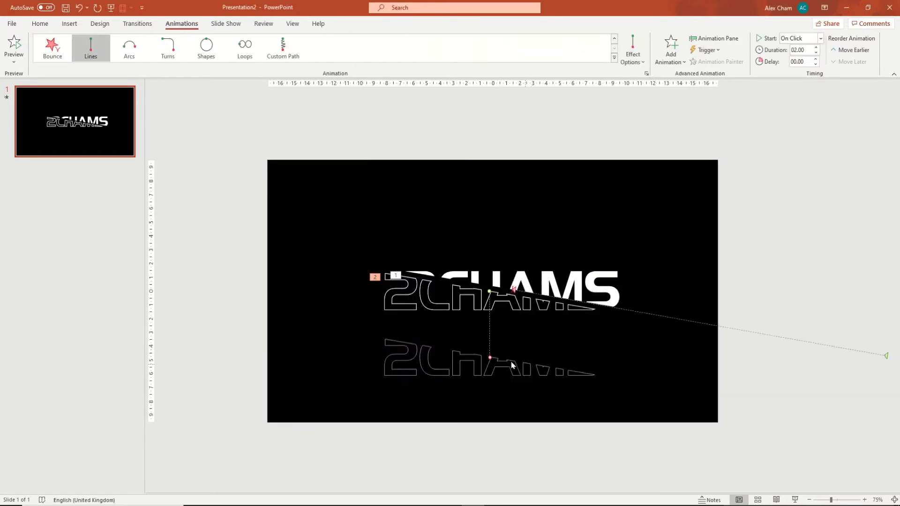
Step: Redirect the outlined lettering's motion path up along the diagonal cut, ending beyond the slide's left edge
drag(475, 352, 259, 244)
ctrl+scroll(566, 371, up, 15)
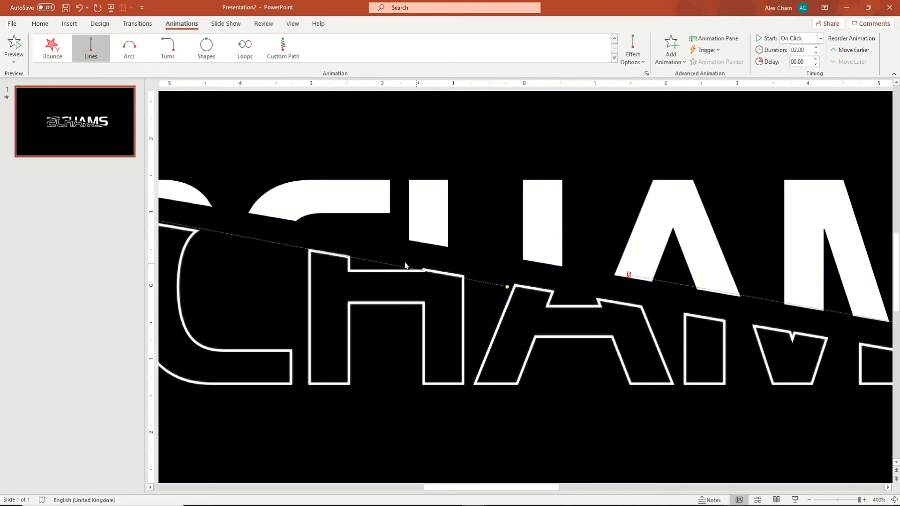
ctrl+scroll(470, 405, down, 10)
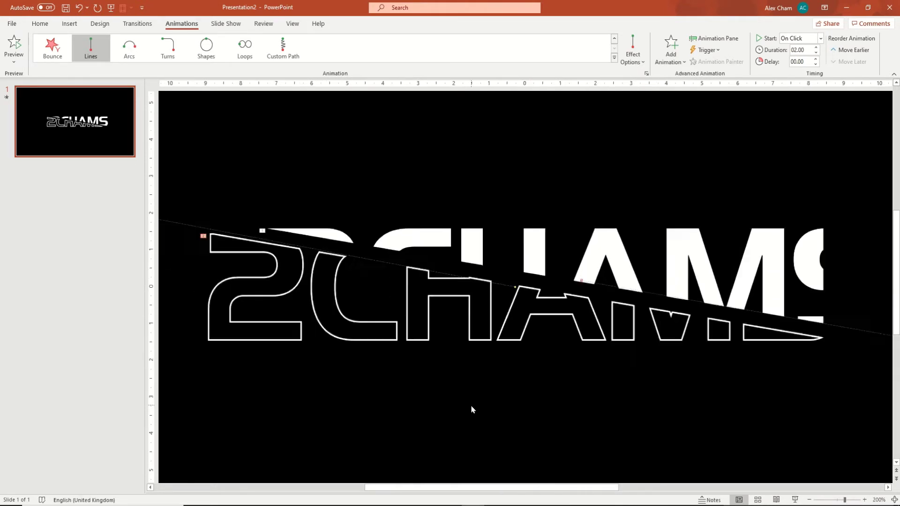
ctrl+scroll(393, 322, down, 3)
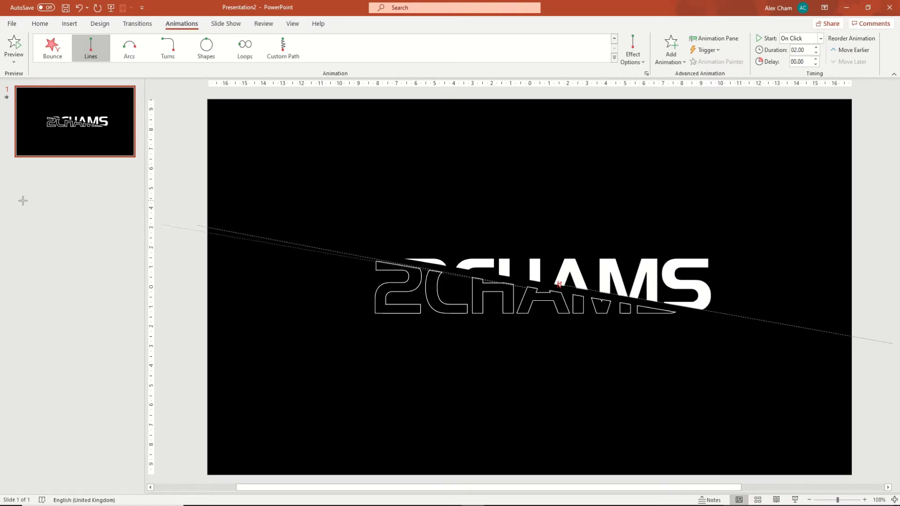
scroll(416, 324, up, 4)
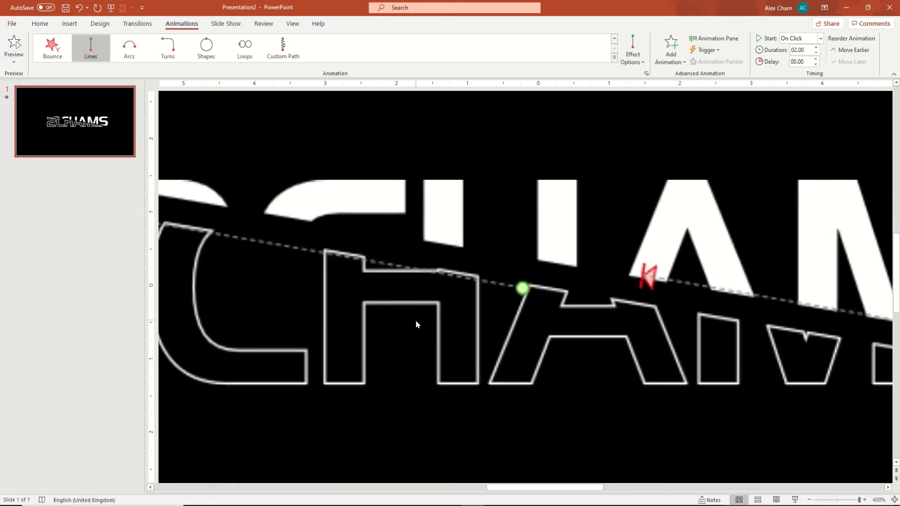
scroll(424, 324, down, 6)
scroll(427, 324, up, 2)
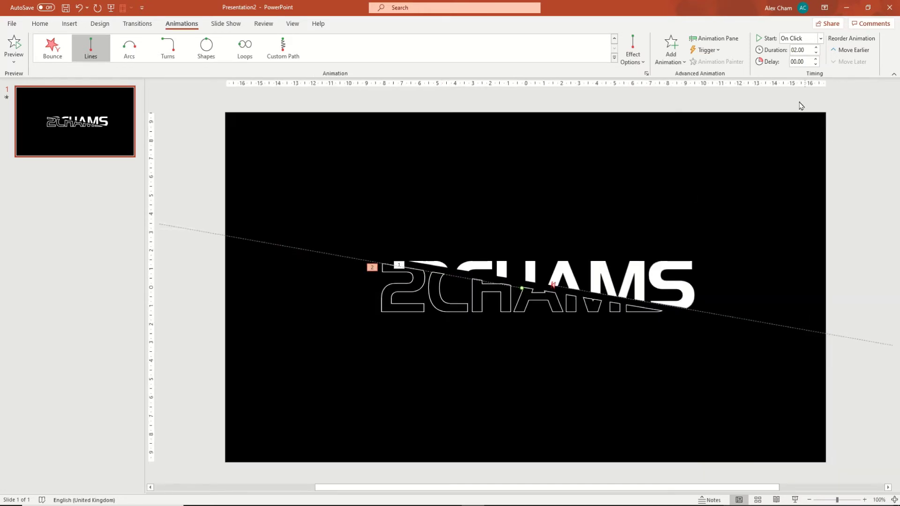
Step: Set the outlined lettering's animation to a duration of 0.20 seconds, starting With Previous
text(00.50)
click(799, 38)
click(796, 57)
Step: Show the Animation Pane, set the TextBox 27 animation to start With Previous, and play the animations
click(707, 39)
click(799, 122)
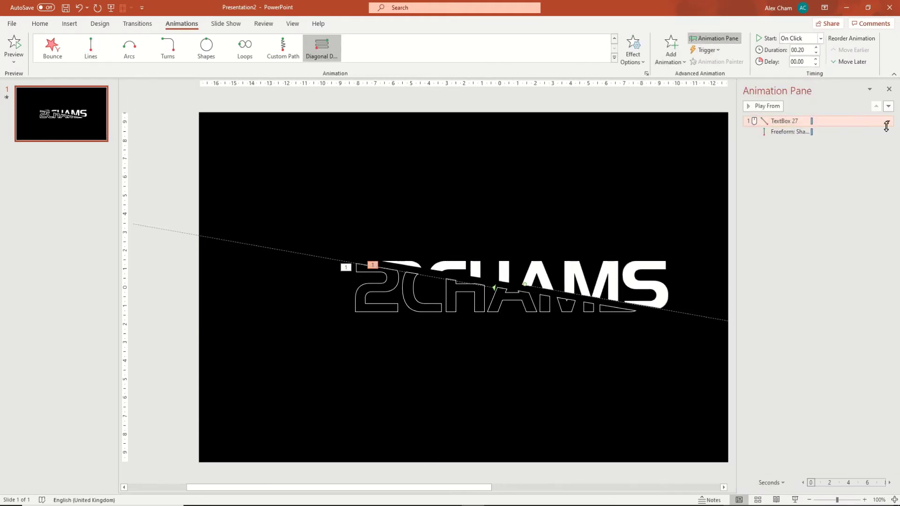
click(888, 121)
click(827, 143)
click(763, 105)
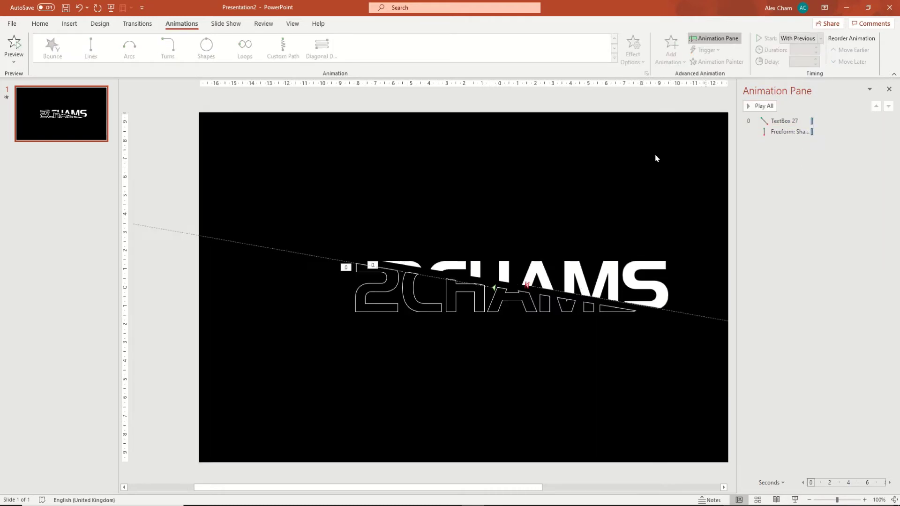
Step: Reverse the outlined lettering's motion path direction and play all the slide's animations
click(448, 293)
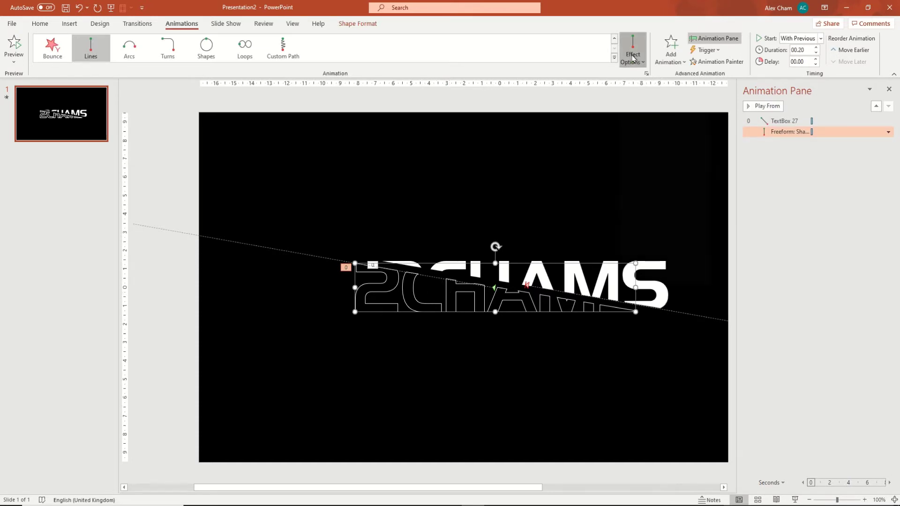
click(643, 65)
click(663, 291)
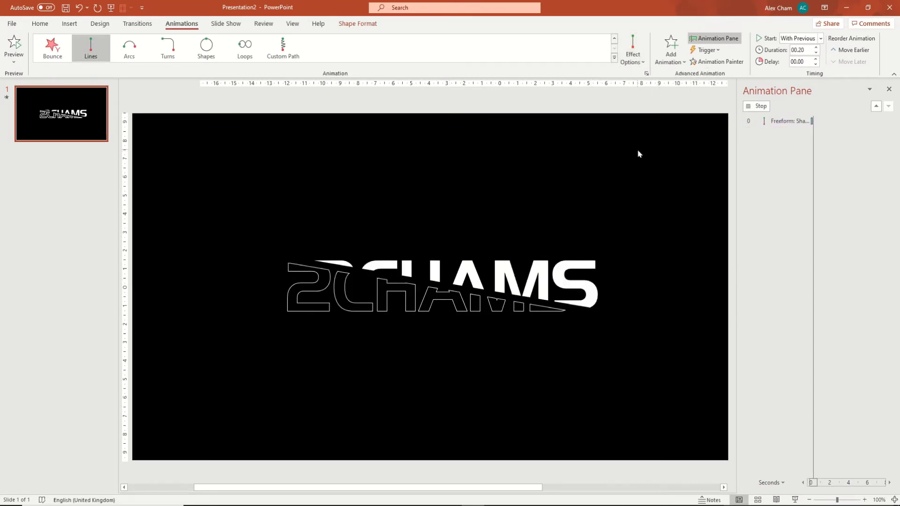
click(762, 107)
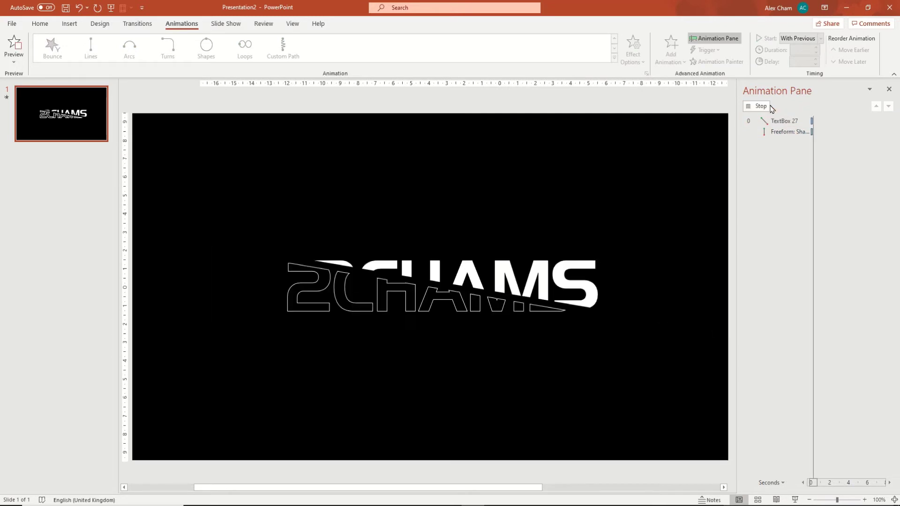
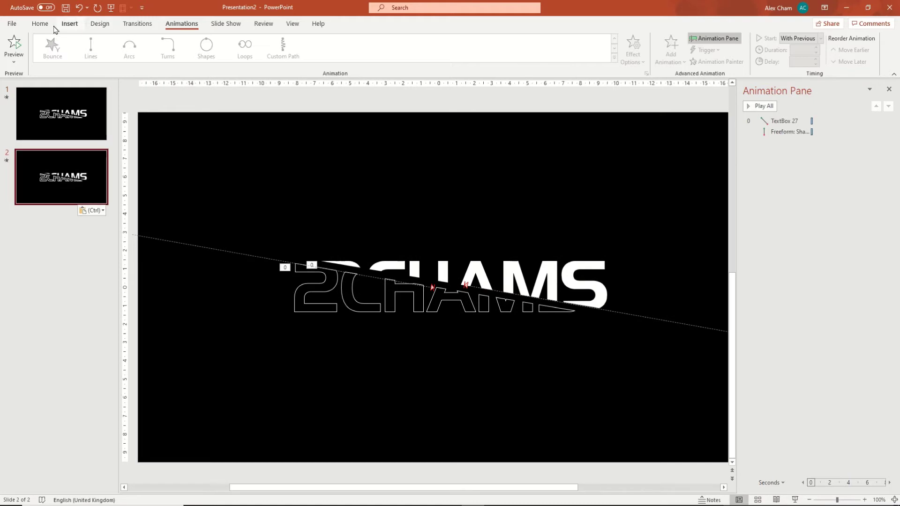
Step: Draw a straight line along the diagonal gap on slide 2, about 17.9 cm wide and 3.1 cm high
click(42, 26)
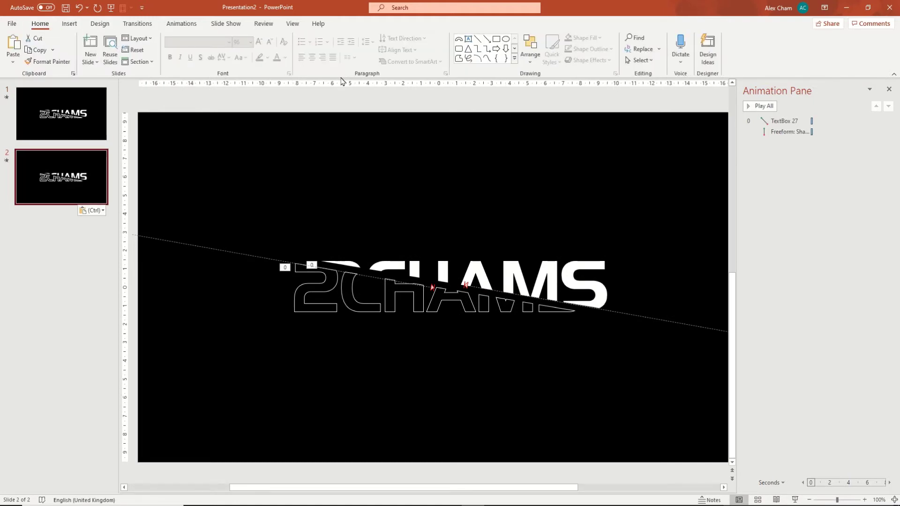
click(478, 40)
drag(591, 313, 306, 262)
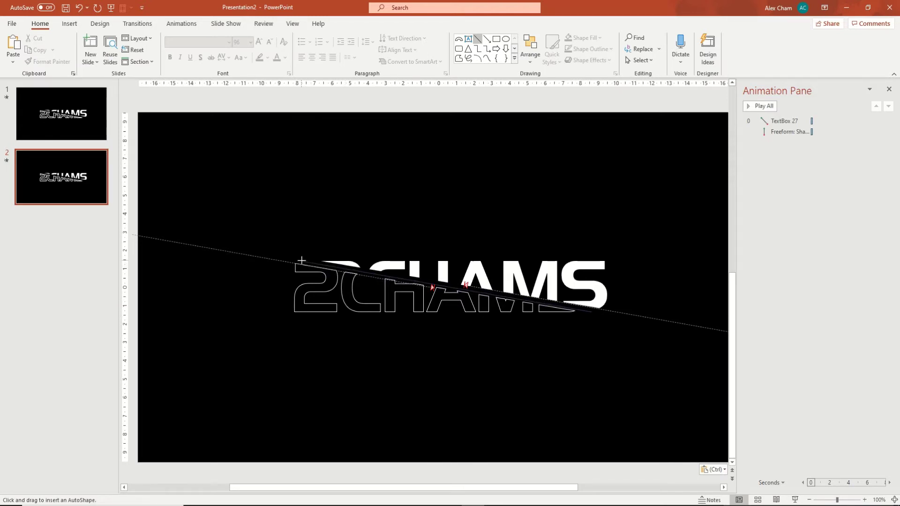
drag(301, 260, 274, 256)
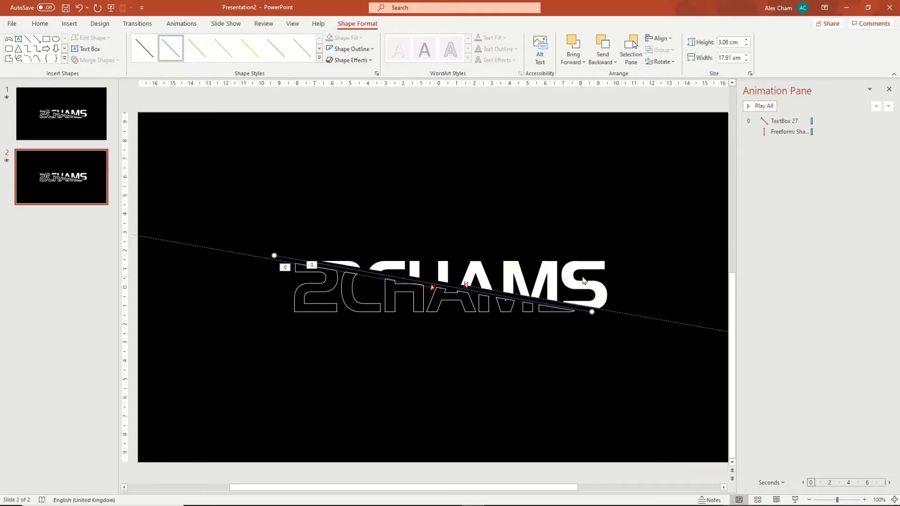
Step: Move the filled upper lettering on slide 2 up and left along the diagonal line so it sits just above it
click(566, 276)
drag(565, 276, 525, 268)
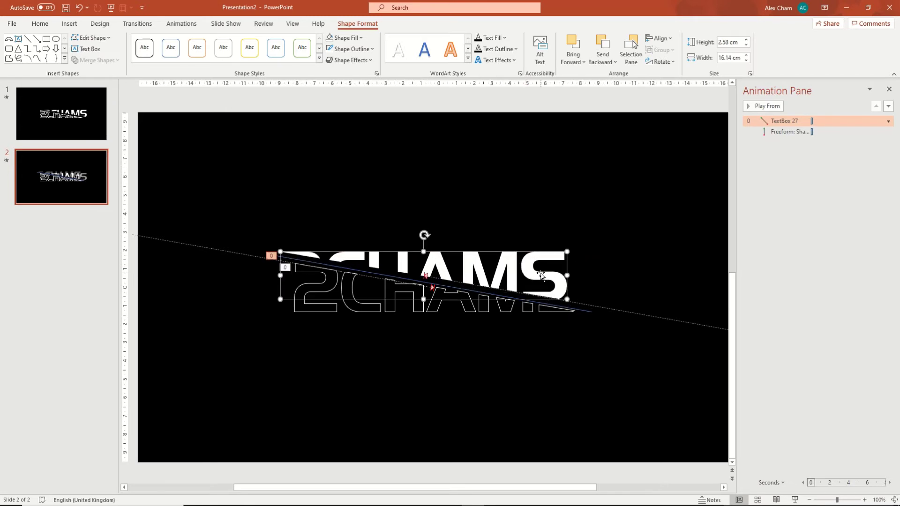
key(Left)
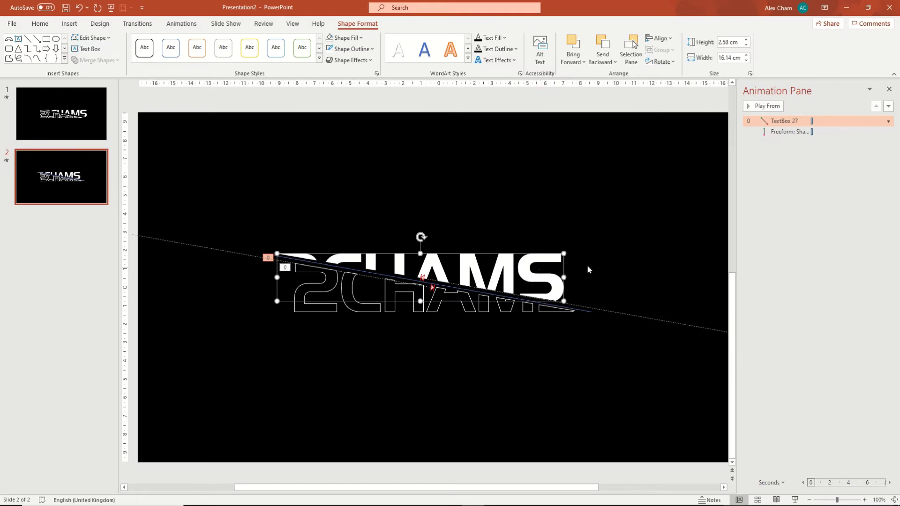
click(703, 120)
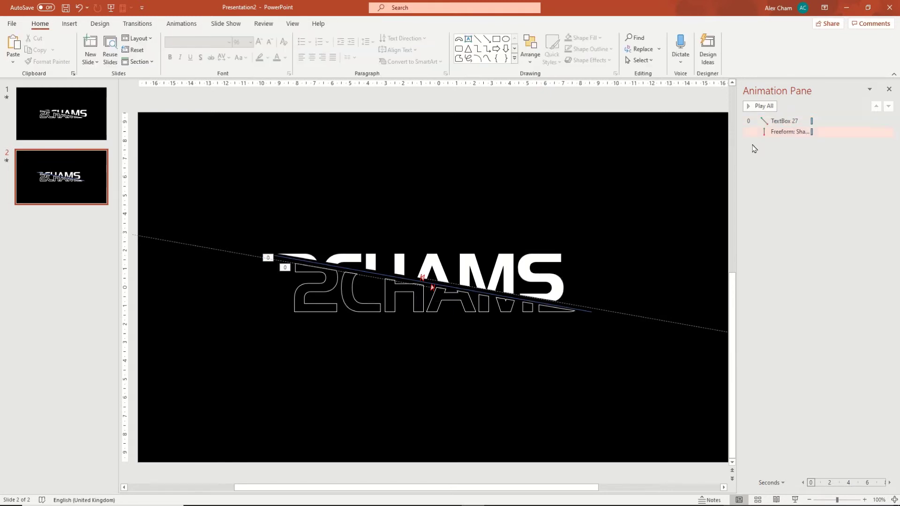
Step: Delete both motion path animations from slide 2
click(792, 121)
key(Delete)
key(Delete)
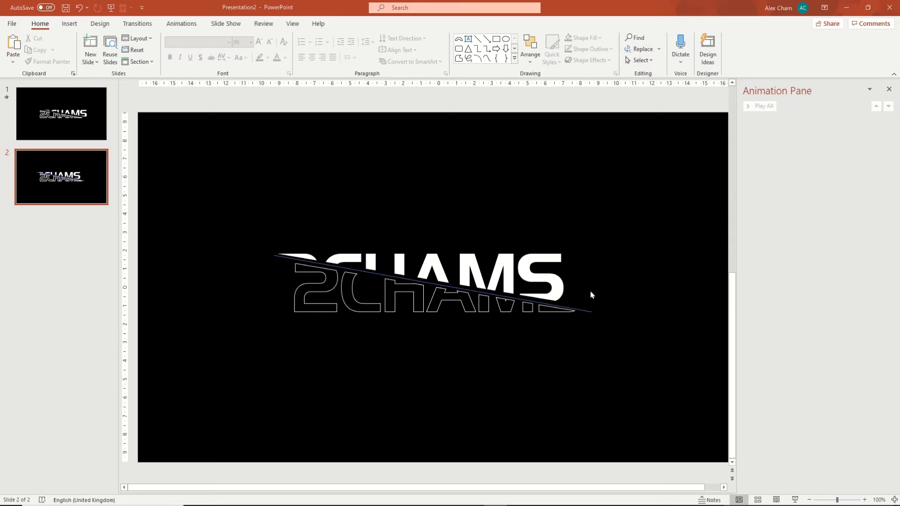
Step: Set the diagonal line's outline colour to white
drag(585, 308, 592, 311)
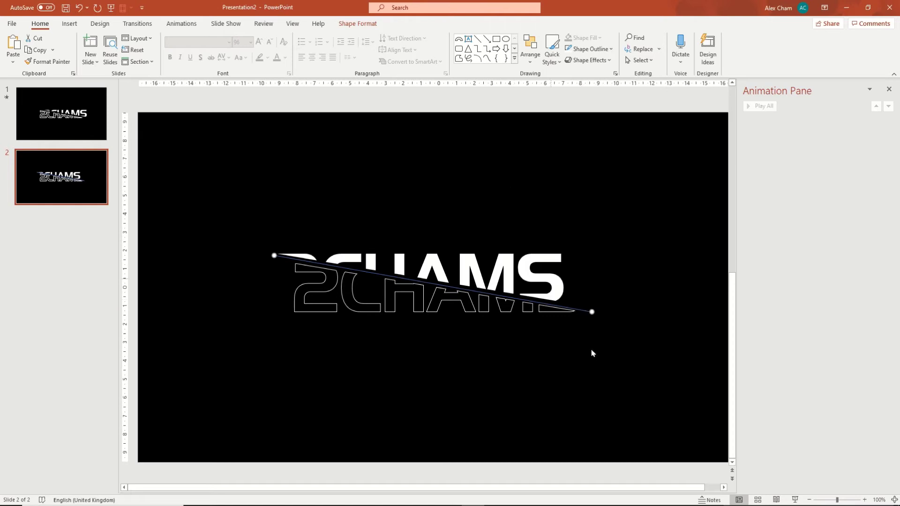
click(357, 23)
click(351, 48)
click(337, 74)
click(352, 49)
mouse_move(352, 225)
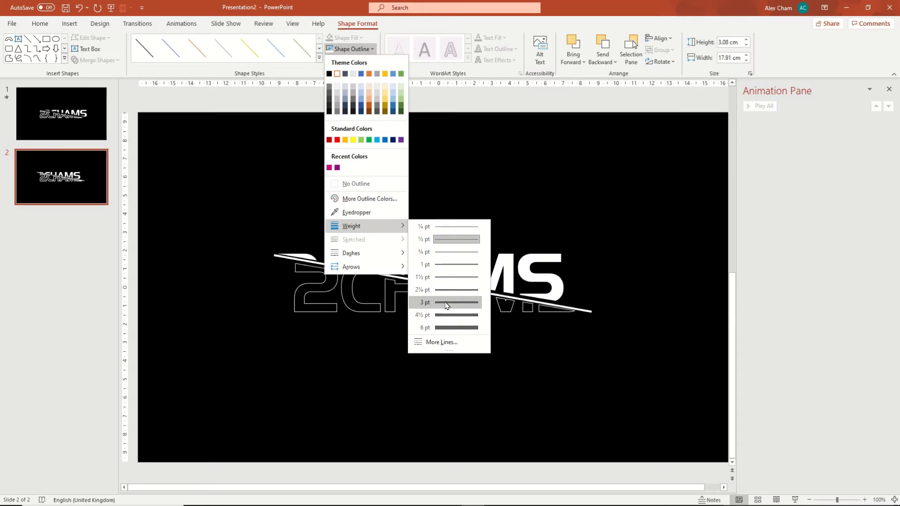
key(Escape)
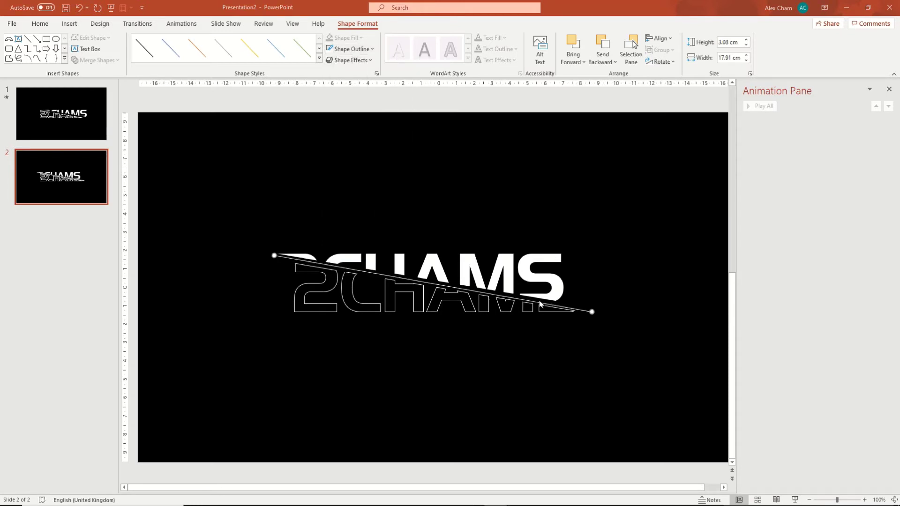
Step: Increase the outline weight of the white diagonal line on slide 2 to make it a thick stroke
click(351, 48)
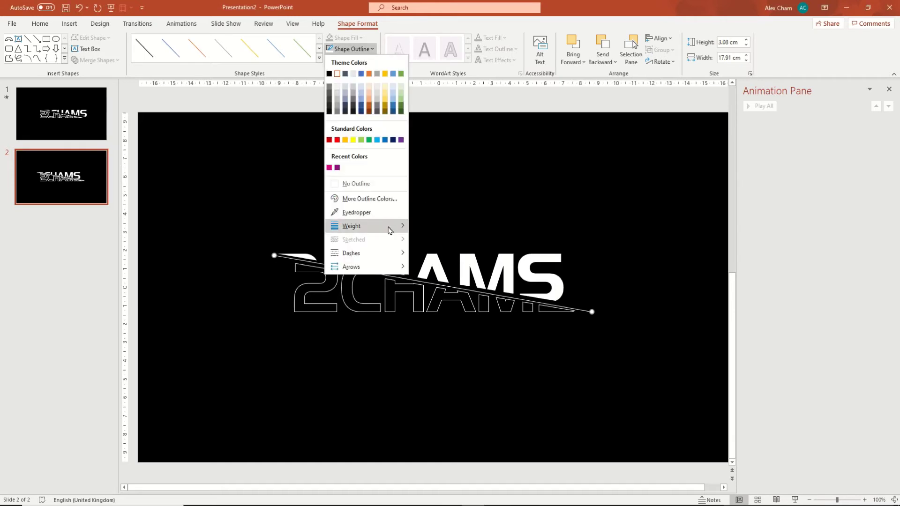
mouse_move(388, 230)
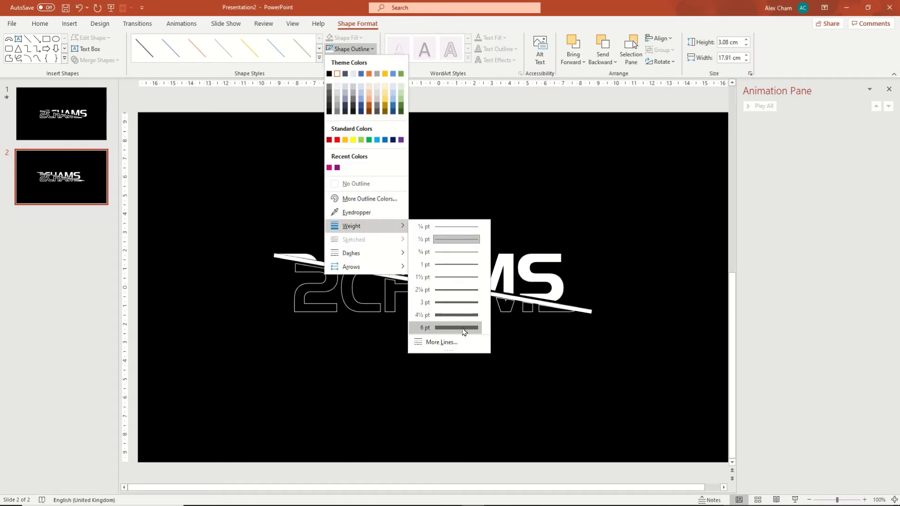
click(569, 313)
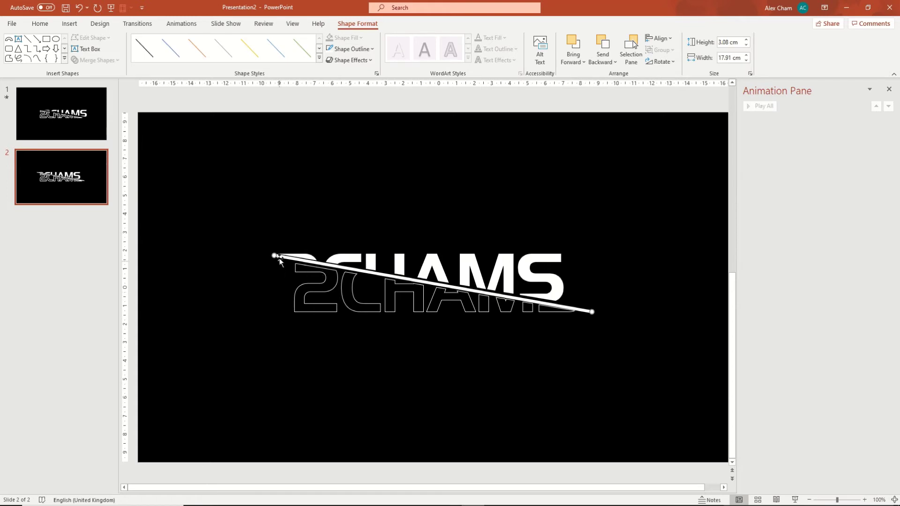
Step: Adjust both ends of the diagonal line so it follows the cut and ends at the outlined lettering's lower tip
mouse_move(274, 256)
mouse_down()
mouse_move(265, 258)
mouse_move(272, 257)
mouse_up()
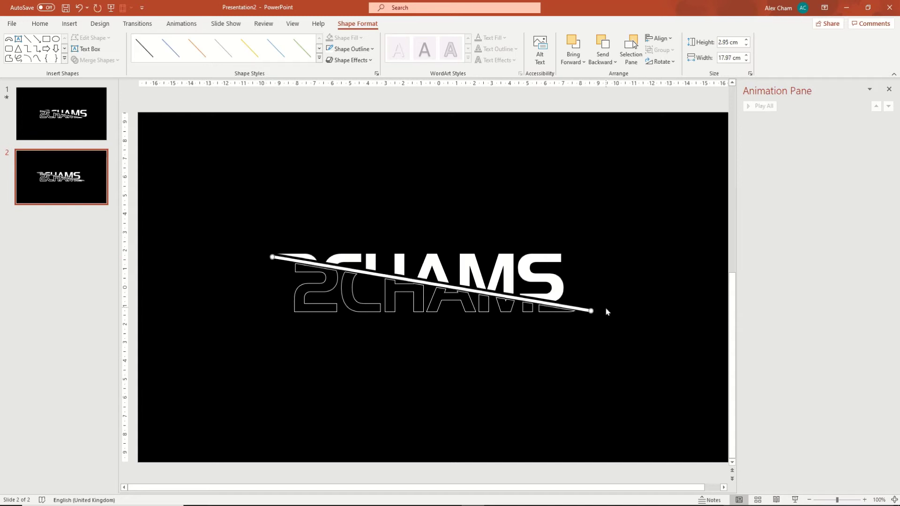
drag(591, 311, 577, 308)
click(624, 316)
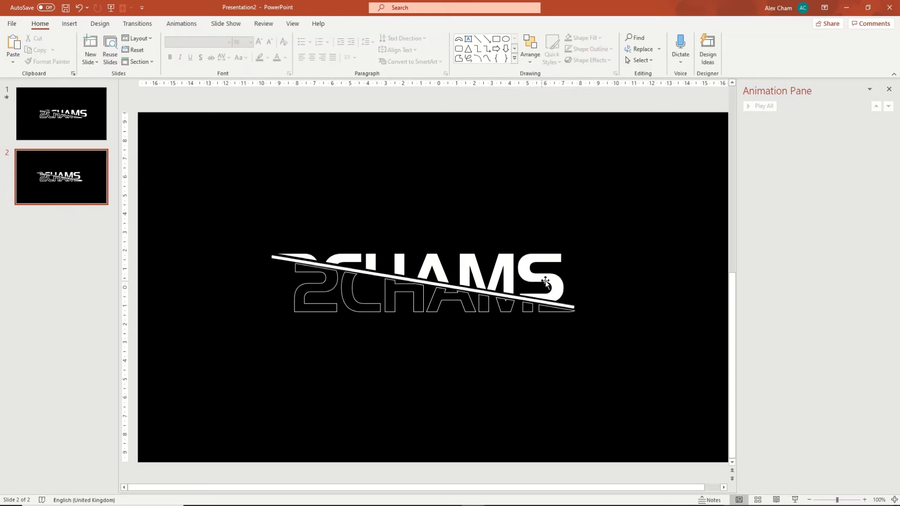
Step: Shift the filled upper lettering and the diagonal line together slightly up and left, away from the outlined lettering
click(530, 266)
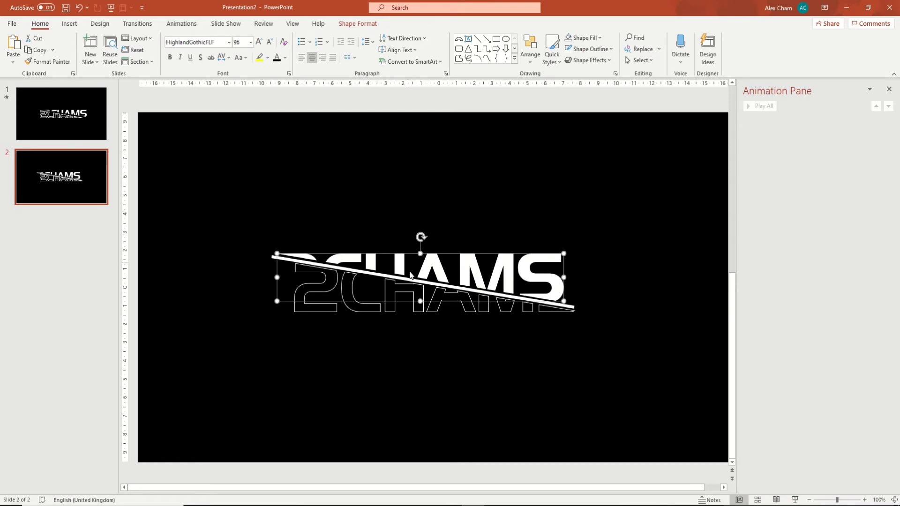
shift+click(274, 258)
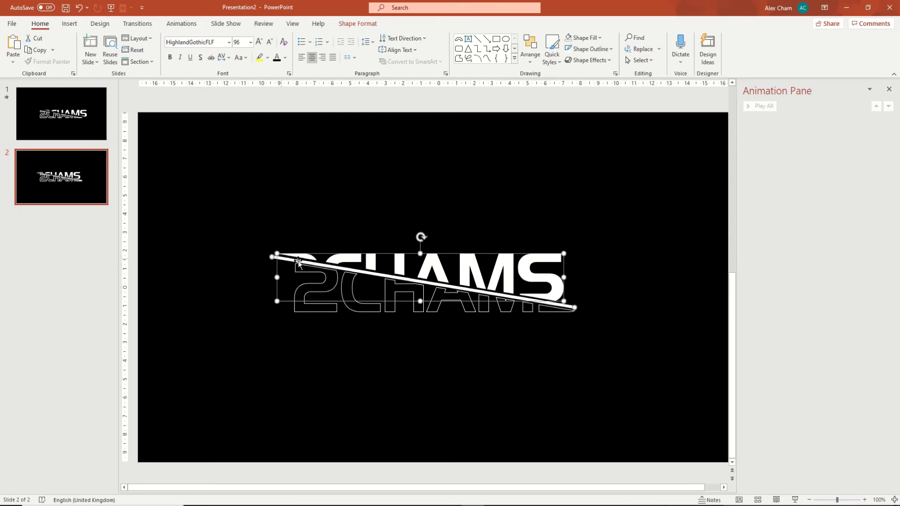
drag(356, 262, 357, 258)
key(Left)
key(Left)
key(Left)
key(Left)
key(Left)
Step: Extend the diagonal line's lower end back to the tip of the outlined lettering
click(578, 305)
click(554, 307)
drag(566, 303, 575, 306)
click(607, 291)
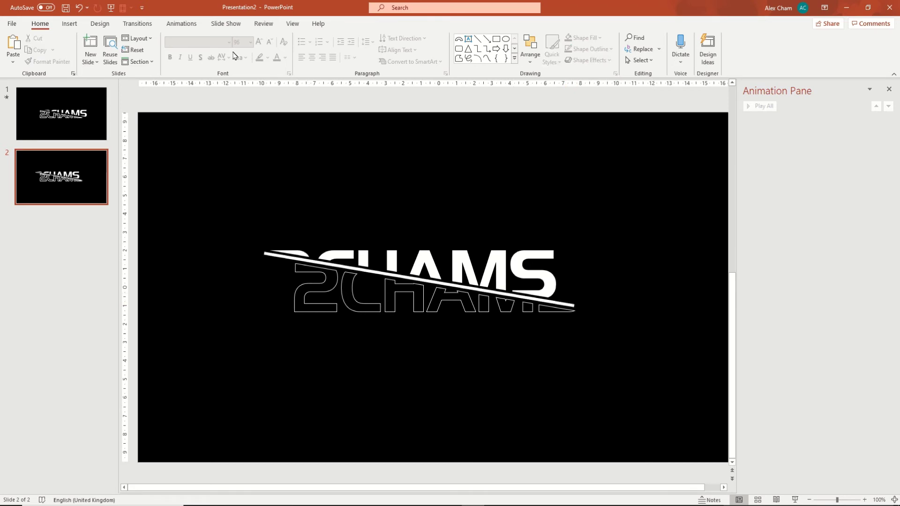
Step: Apply the Morph transition to slide 2 with a duration of 0.20 seconds
click(137, 24)
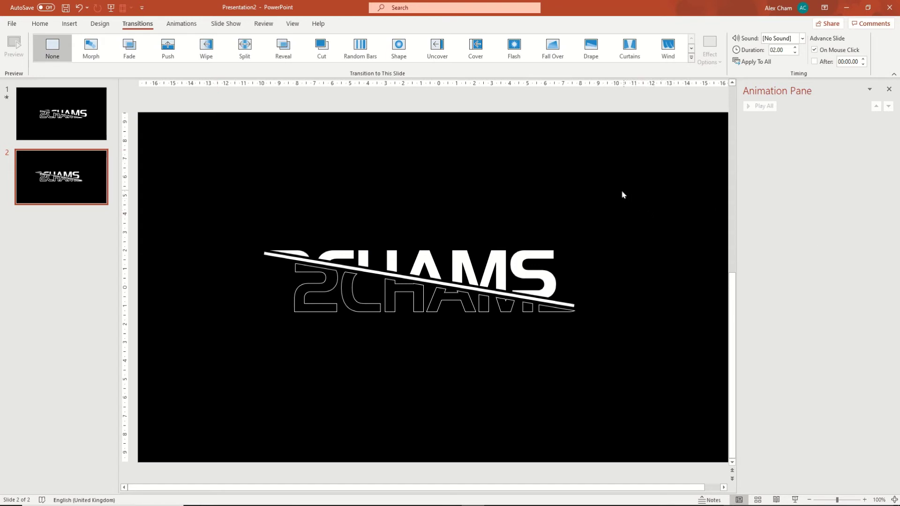
click(91, 47)
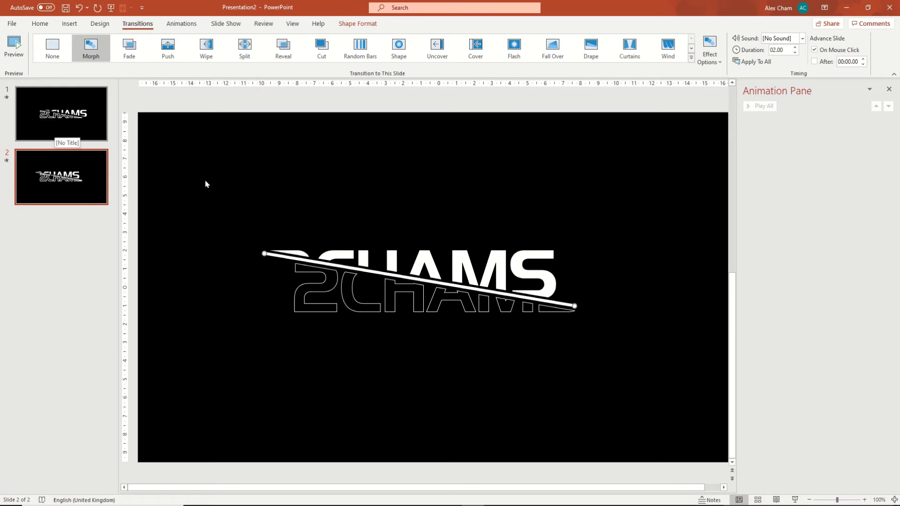
click(460, 266)
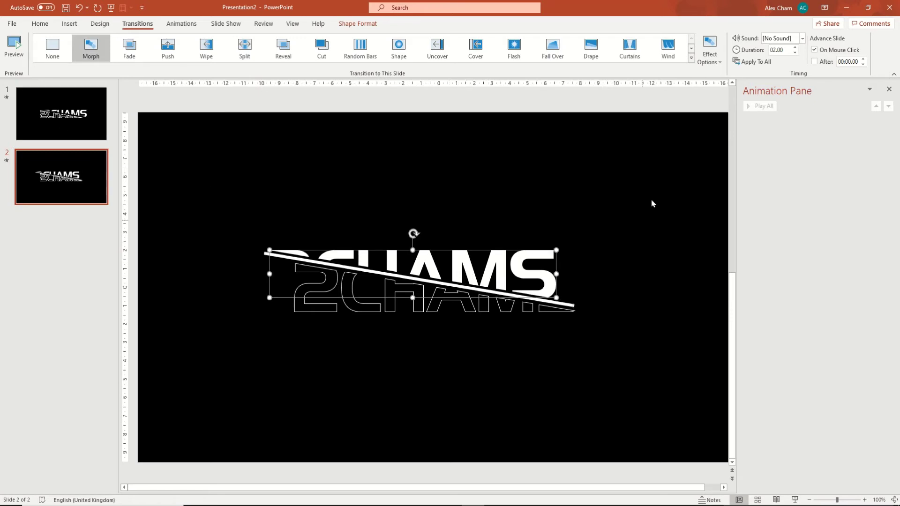
click(745, 79)
double_click(778, 49)
text(0.2)
click(91, 55)
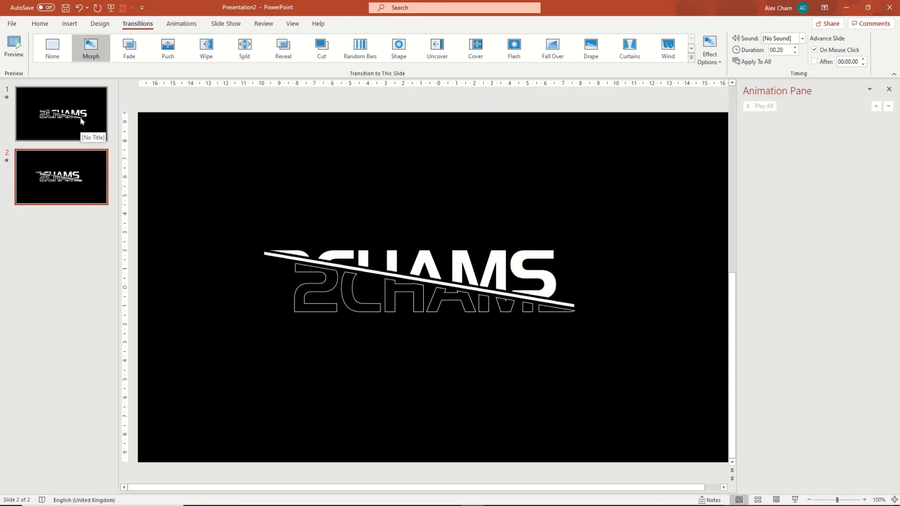
Step: Copy the diagonal line from slide 2 to slide 1 and place it off the slide's right edge, following the cut's direction
click(352, 270)
click(52, 125)
ctrl+scroll(685, 357, down, 5)
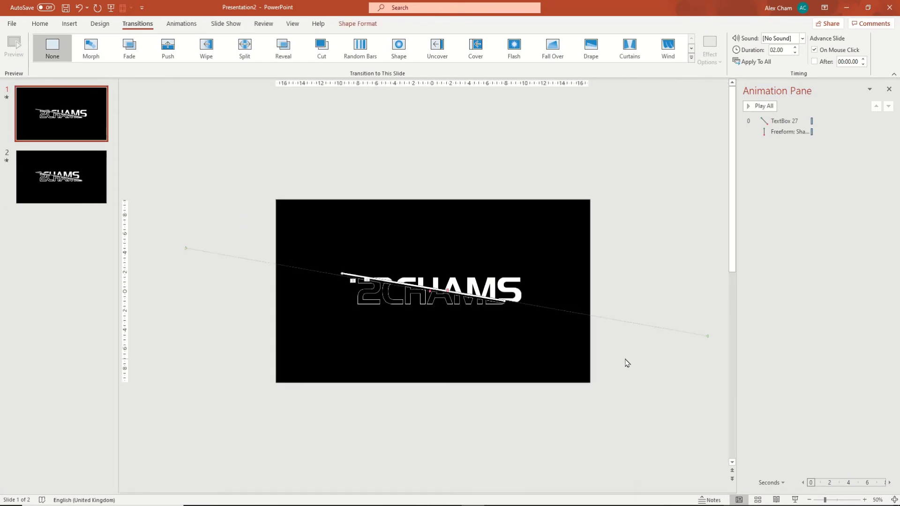
key(ctrl+v)
drag(480, 300, 727, 344)
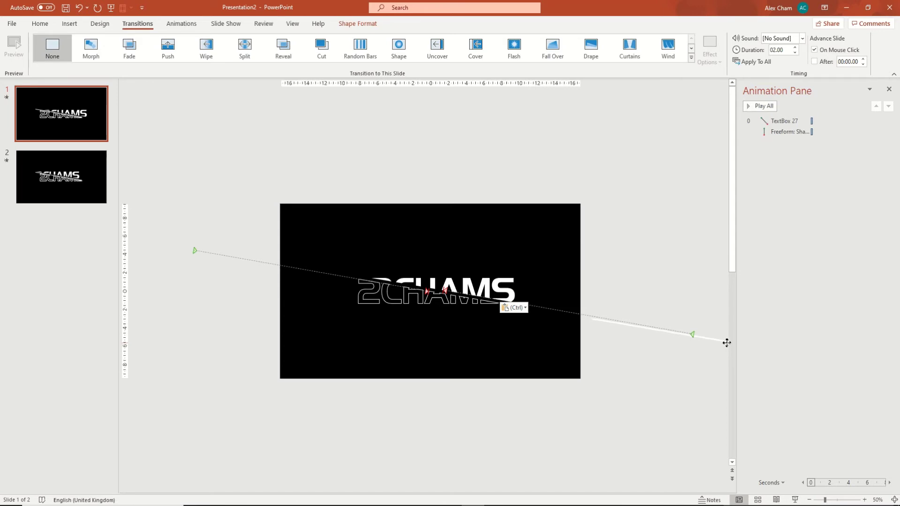
key(ctrl+z)
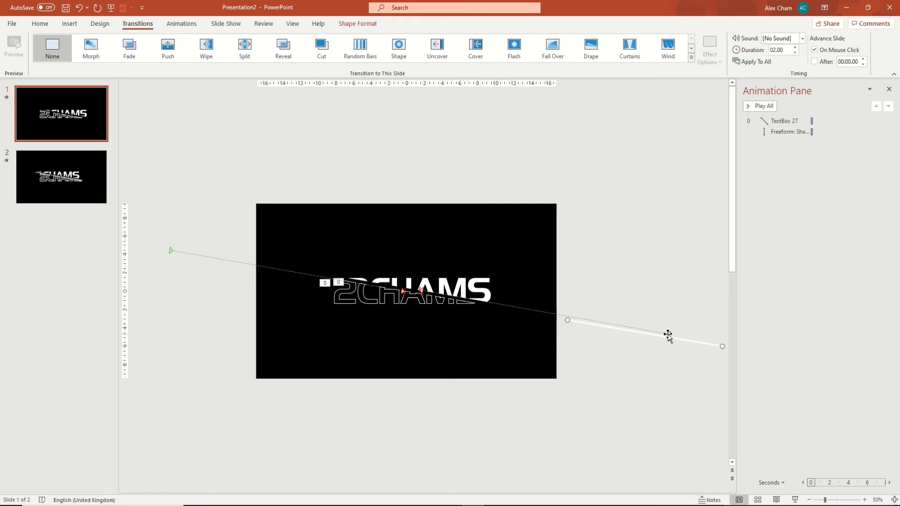
Step: Preview the Morph transition on slide 2 to check how the line slides in
click(61, 177)
click(91, 47)
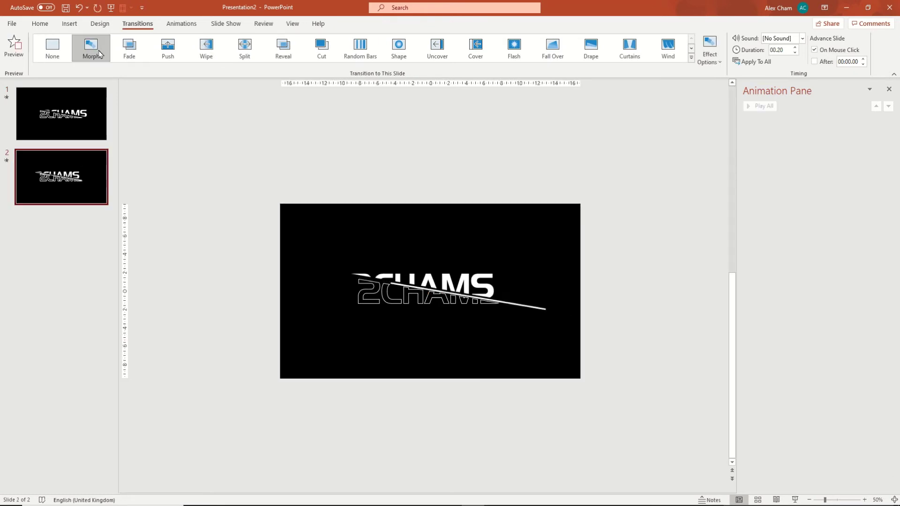
click(98, 53)
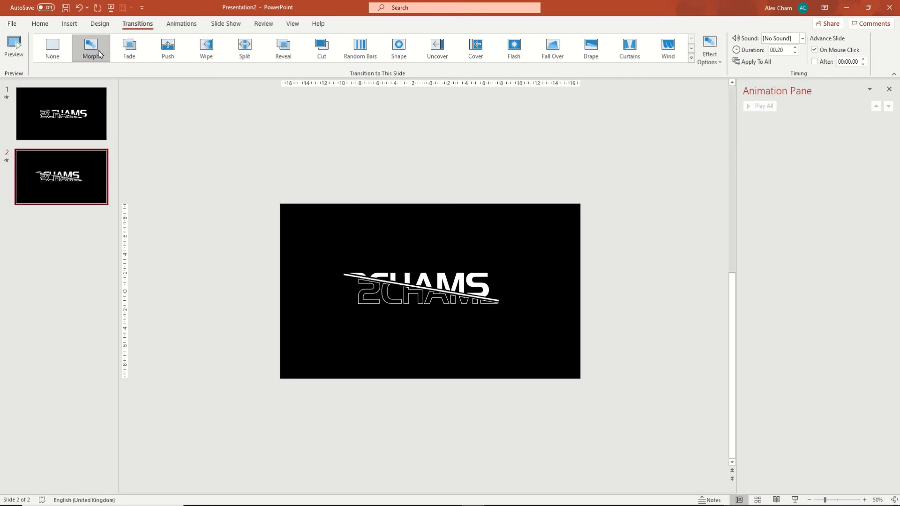
Step: Duplicate slide 1 and move the copy after slide 2 as the third slide
click(61, 114)
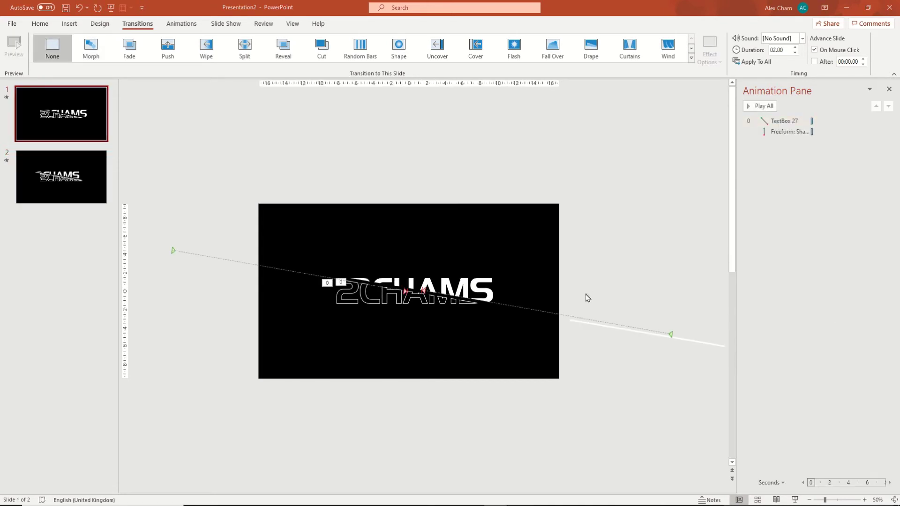
click(81, 125)
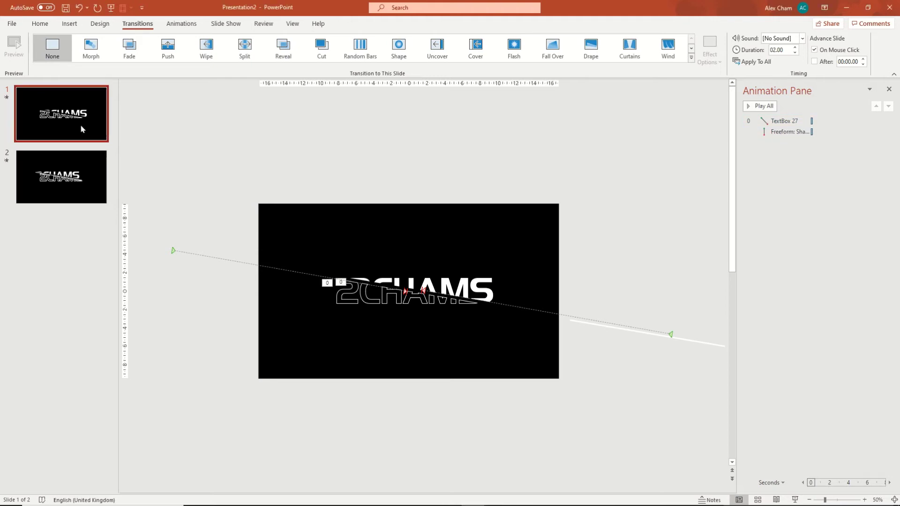
key(ctrl+v)
drag(80, 197, 78, 277)
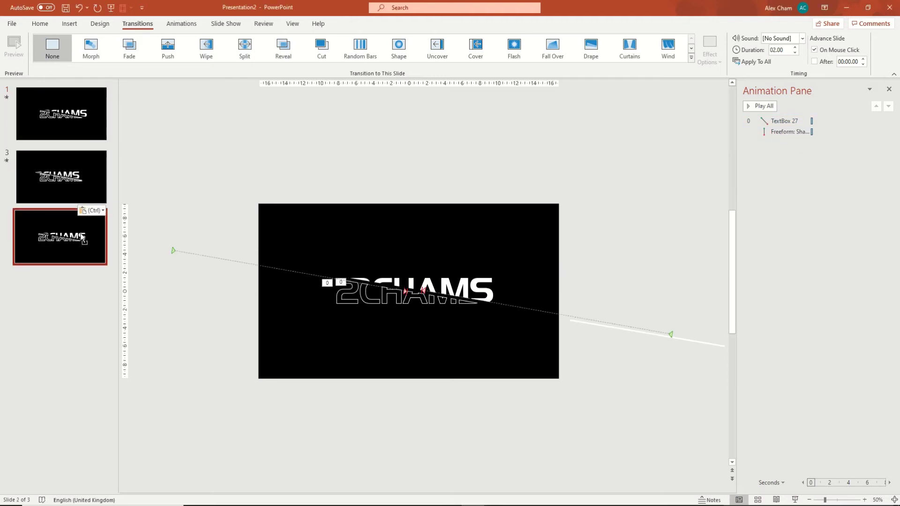
Step: Delete both motion path animations from slide 3 and apply the Morph transition to that slide
click(768, 121)
key(Delete)
key(Delete)
click(92, 50)
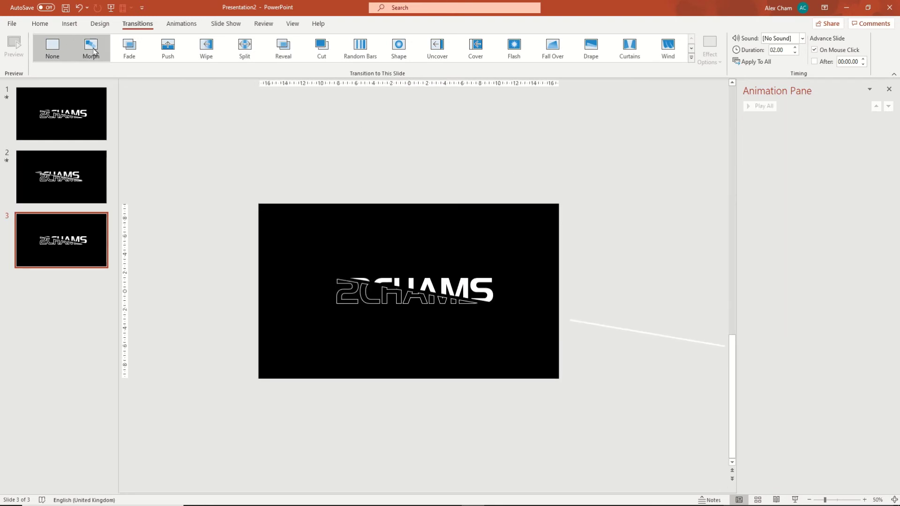